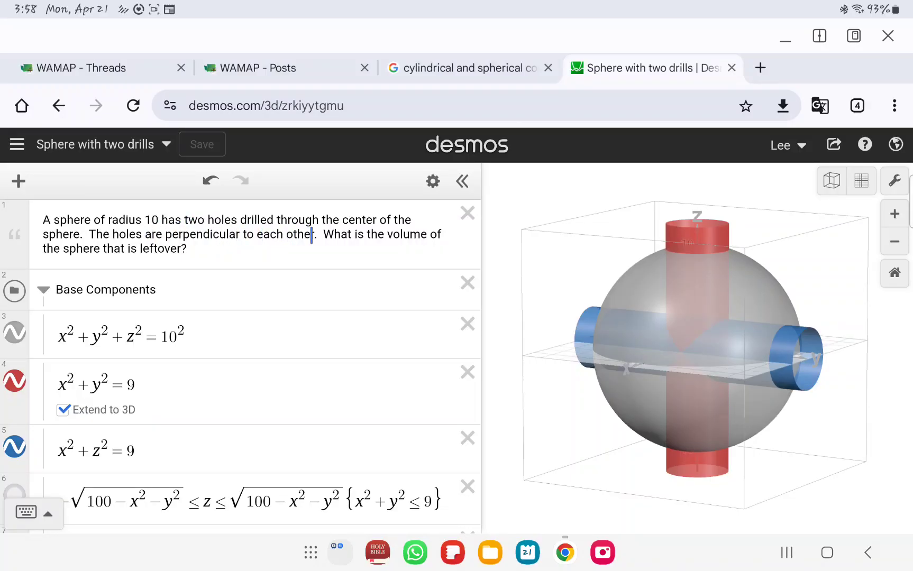
# Add "and have radius 3" after "perpendicular to each other" in the problem note and save the graph.
pyautogui.click(317, 237)
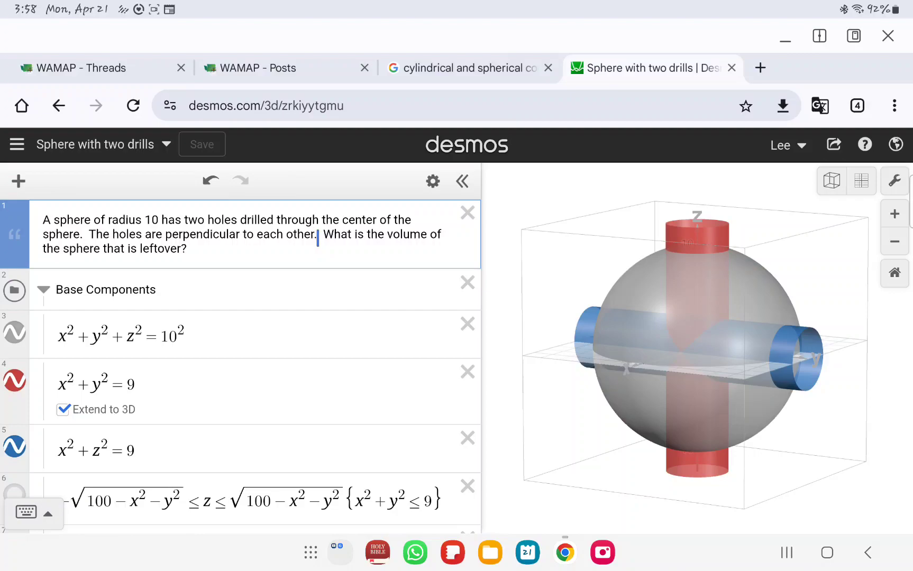
pyautogui.write('and')
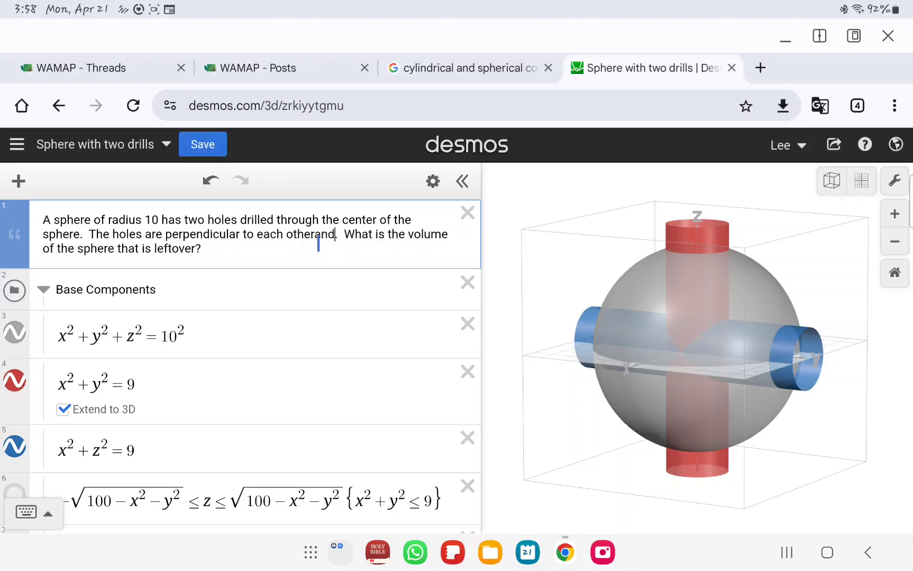
pyautogui.press('BackSpace')
pyautogui.press('BackSpace')
pyautogui.press('BackSpace')
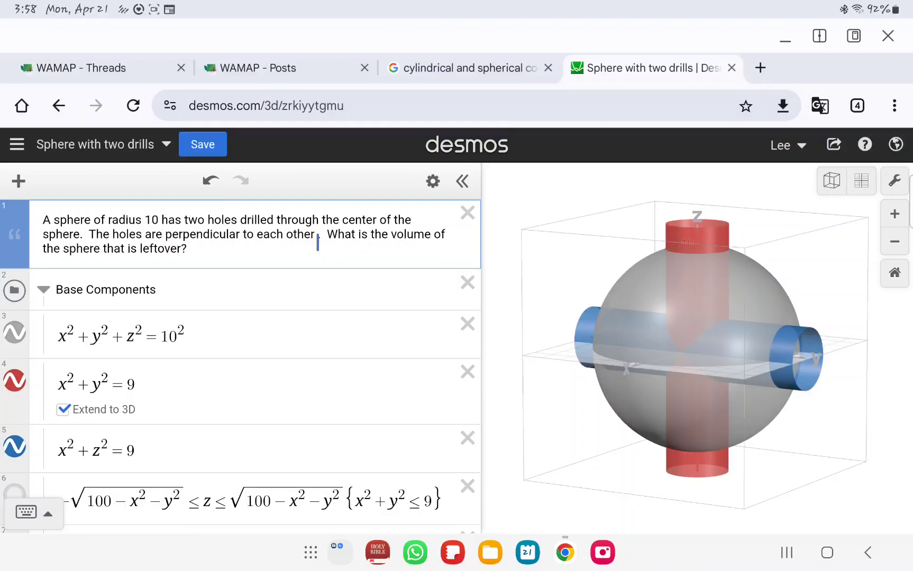
pyautogui.write('and hav')
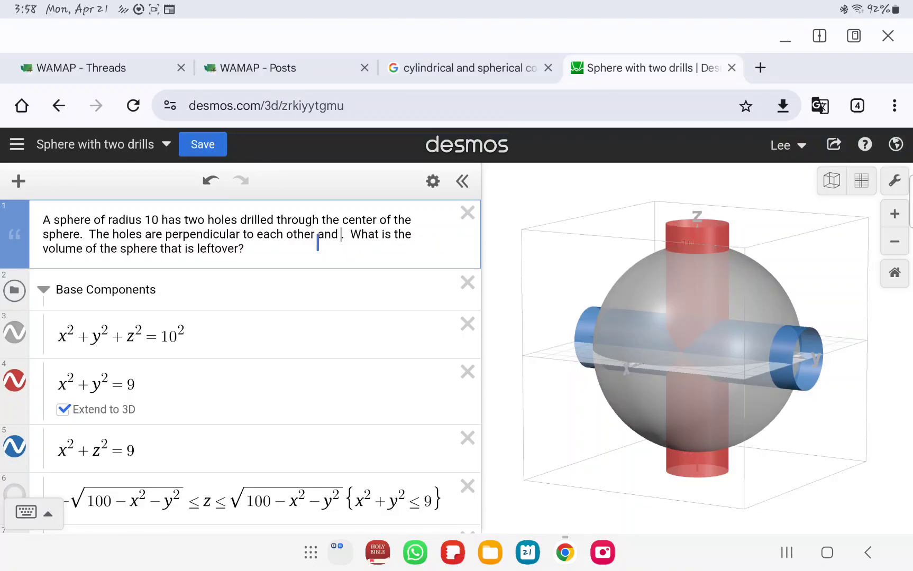
pyautogui.write('e rad')
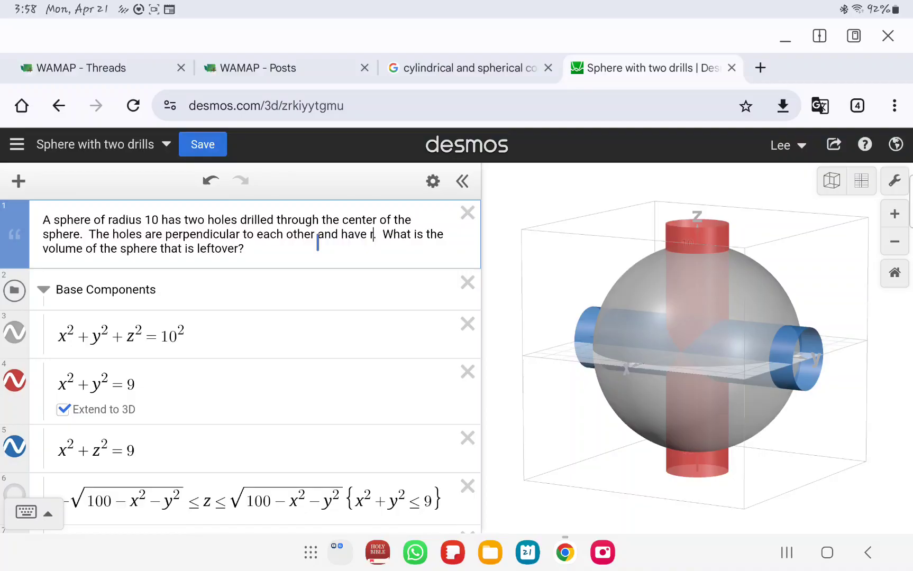
pyautogui.write('ius 3.')
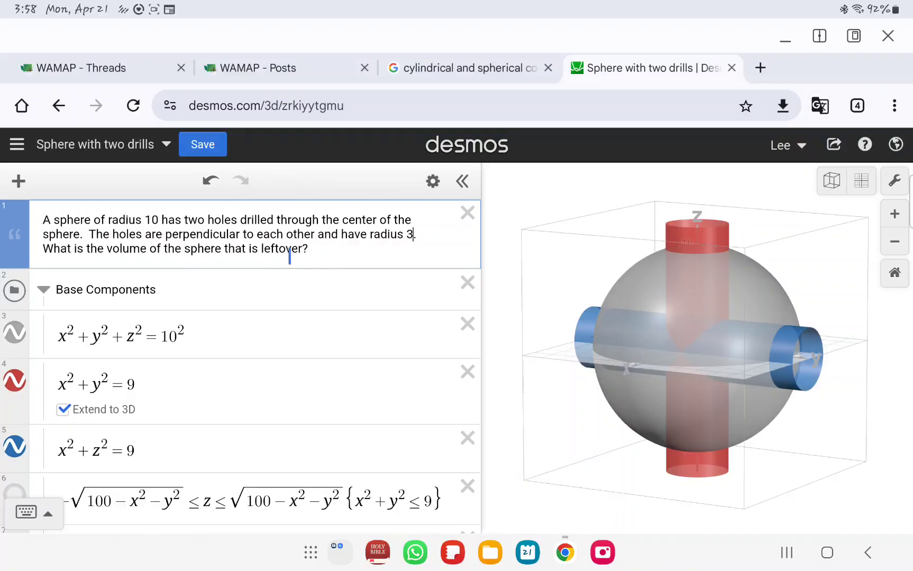
pyautogui.click(198, 148)
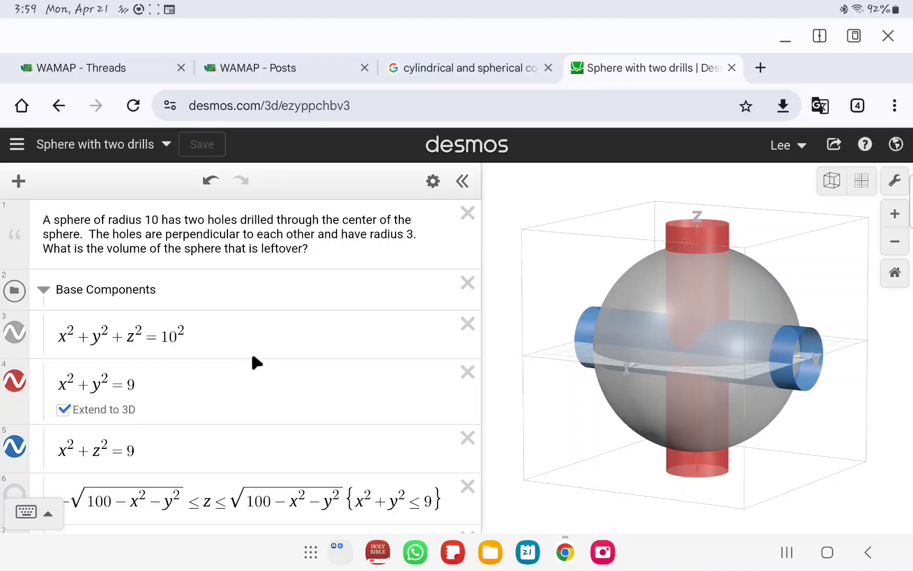
# Show both solid cylinder regions capped by the sphere, and hide the sphere and the surfaces x²+y²=9 and x²+z²=9.
pyautogui.scroll(-2, 217, 335)
pyautogui.scroll(-2, 217, 335)
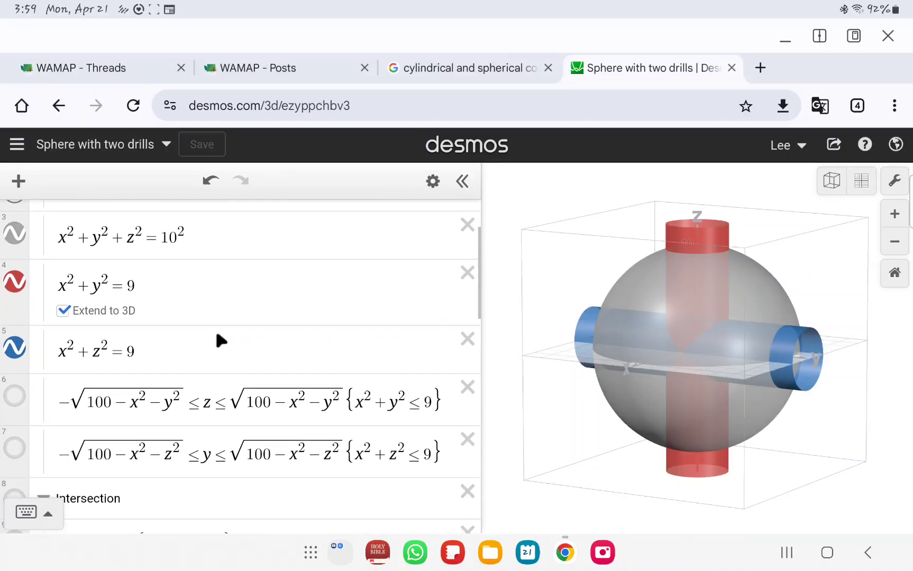
pyautogui.click(14, 396)
pyautogui.click(13, 448)
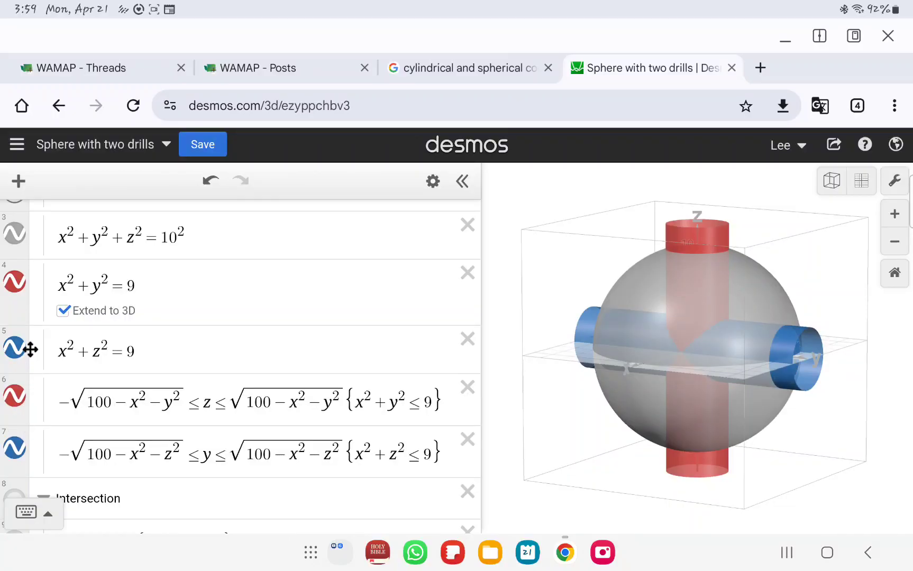
pyautogui.click(15, 283)
pyautogui.click(14, 331)
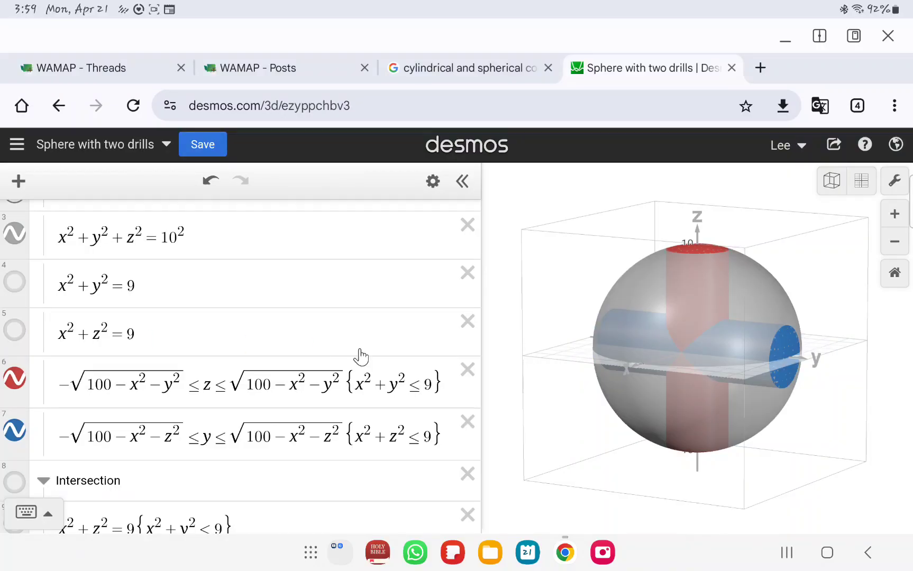
pyautogui.click(15, 235)
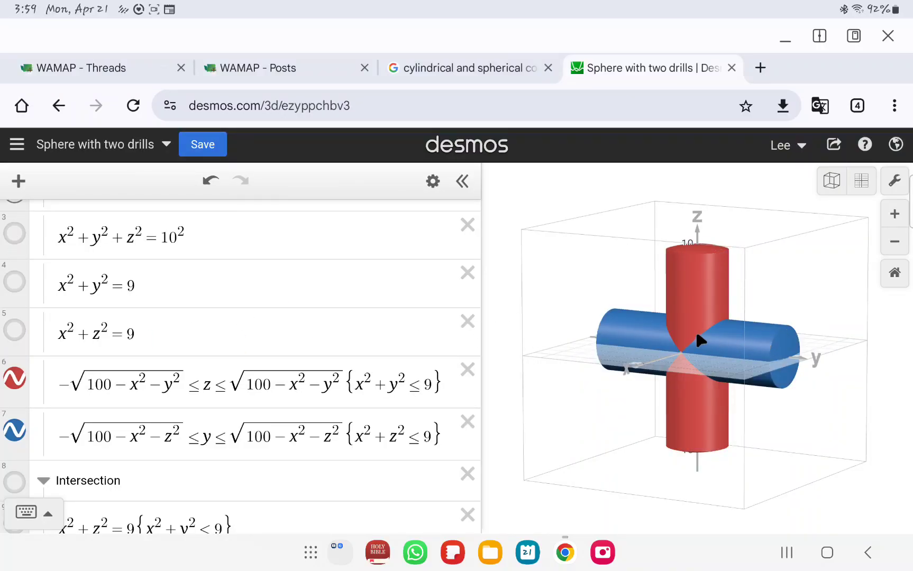
# Enlarge the graph area, examine the crossing cylinders from the front and from above, and collapse the Intersection folder.
pyautogui.moveTo(481, 330); pyautogui.dragTo(235, 356)
pyautogui.scroll(5, 568, 309)
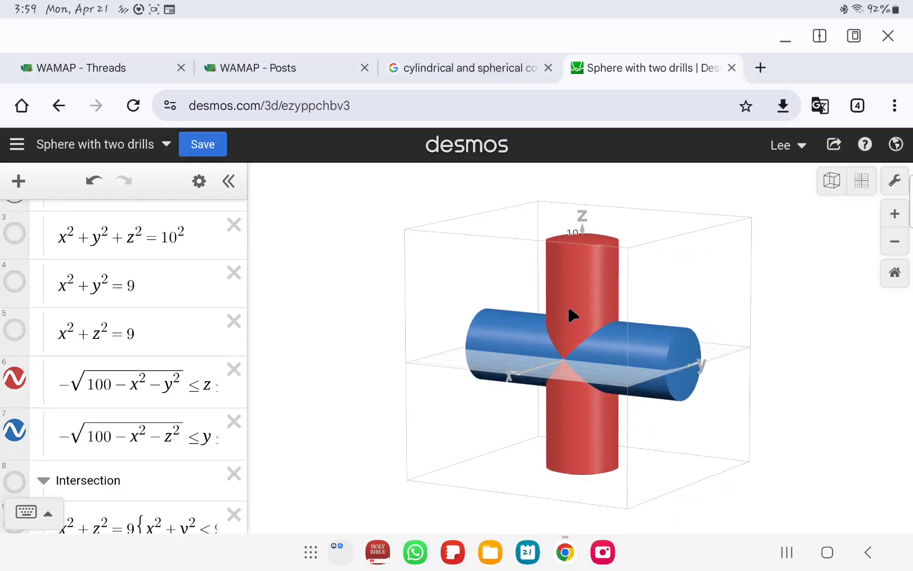
pyautogui.moveTo(611, 285); pyautogui.dragTo(618, 319)
pyautogui.moveTo(637, 426); pyautogui.dragTo(620, 408)
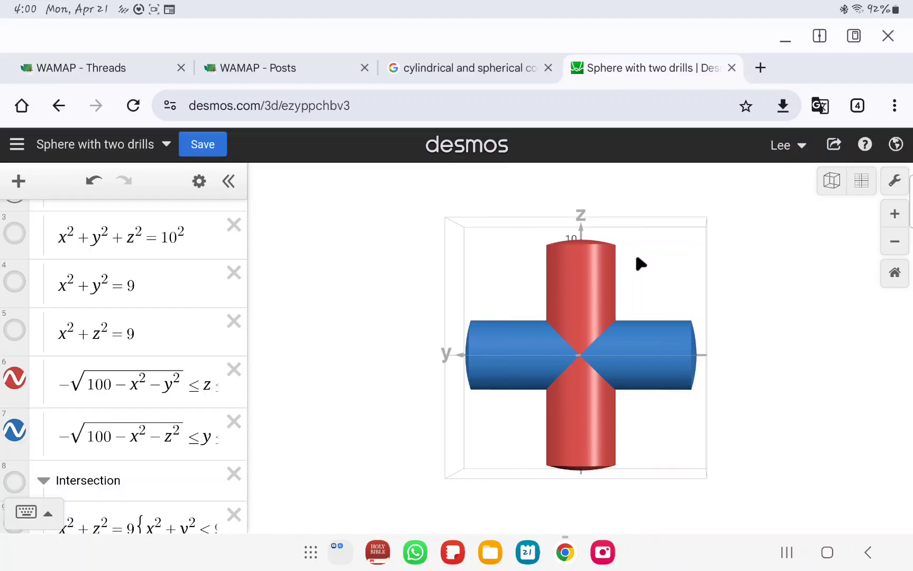
pyautogui.moveTo(640, 263); pyautogui.dragTo(647, 446)
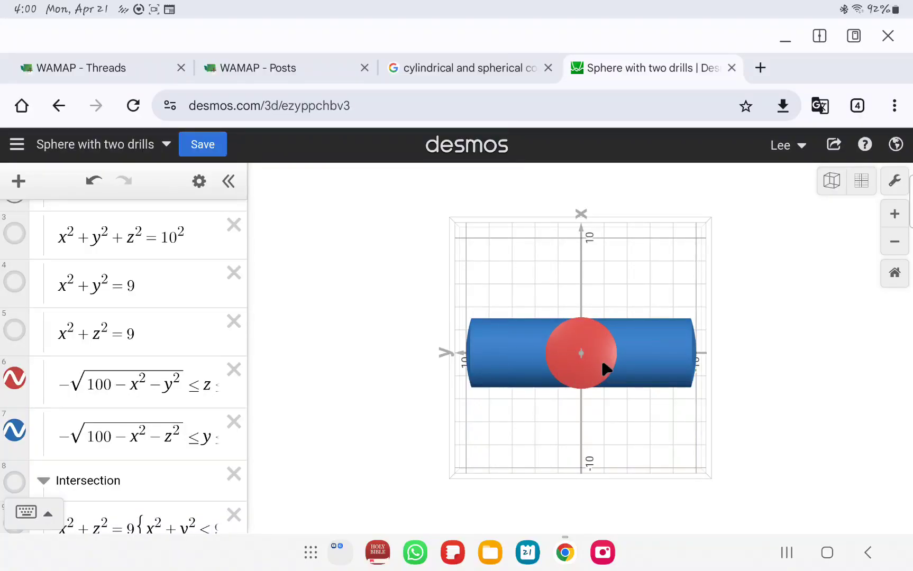
pyautogui.moveTo(605, 415); pyautogui.dragTo(638, 242)
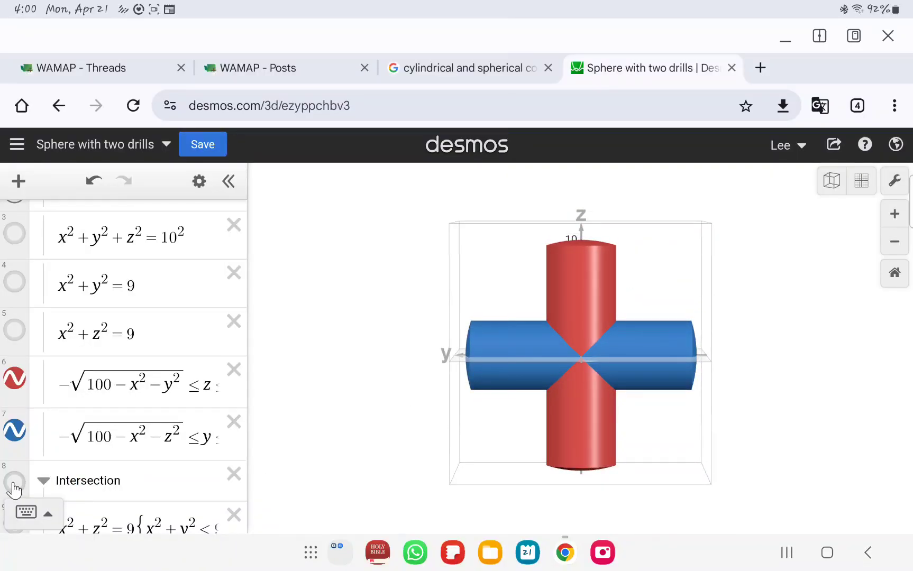
pyautogui.click(44, 481)
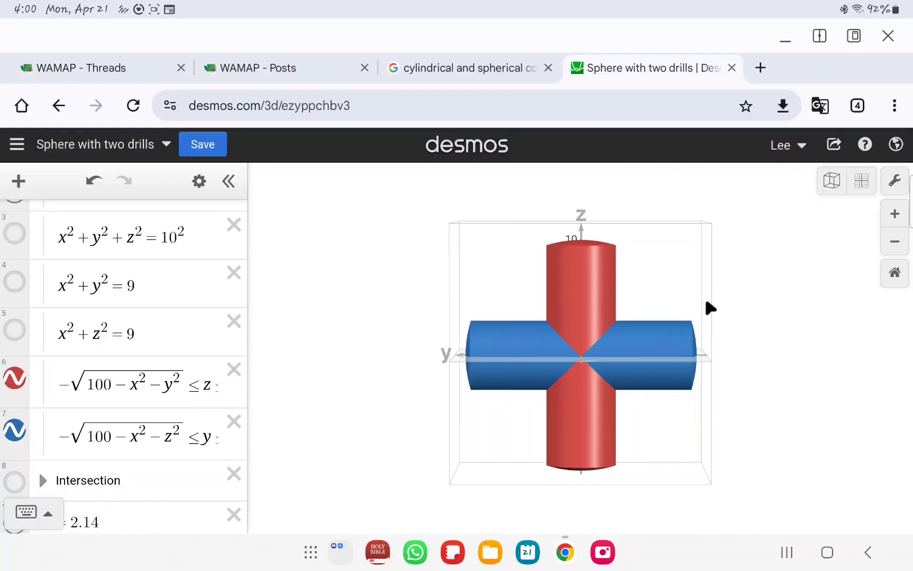
pyautogui.moveTo(643, 307); pyautogui.dragTo(586, 347)
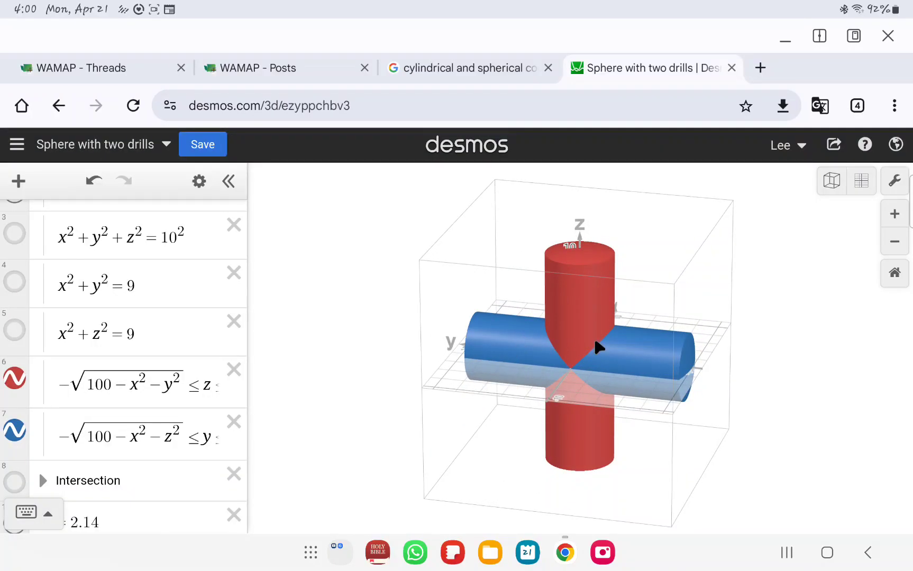
# Set the constant under the square root of the V_Cylinder integrand to 100, widening the expression list to show the whole formula.
pyautogui.click(115, 391)
pyautogui.click(62, 379)
pyautogui.click(167, 396)
pyautogui.scroll(-10, 166, 396)
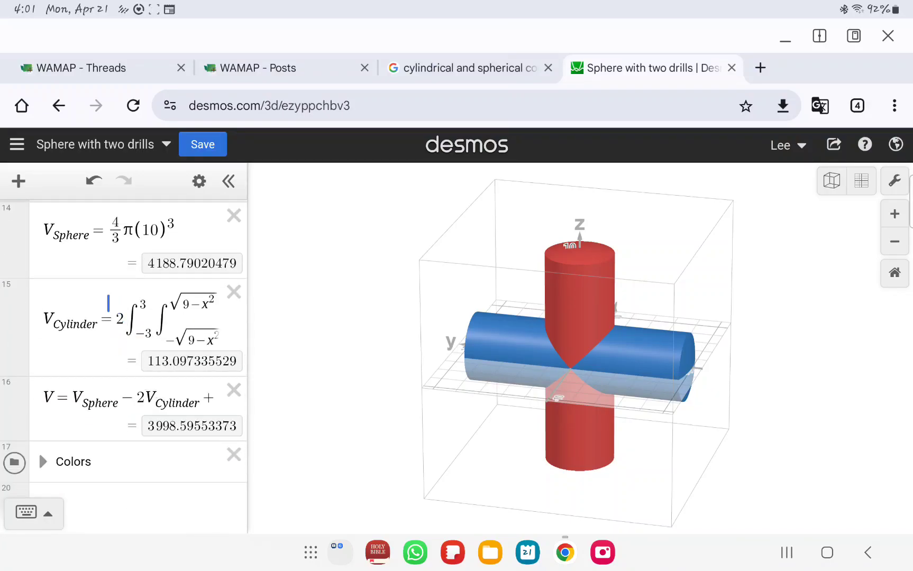
pyautogui.moveTo(248, 327); pyautogui.dragTo(435, 342)
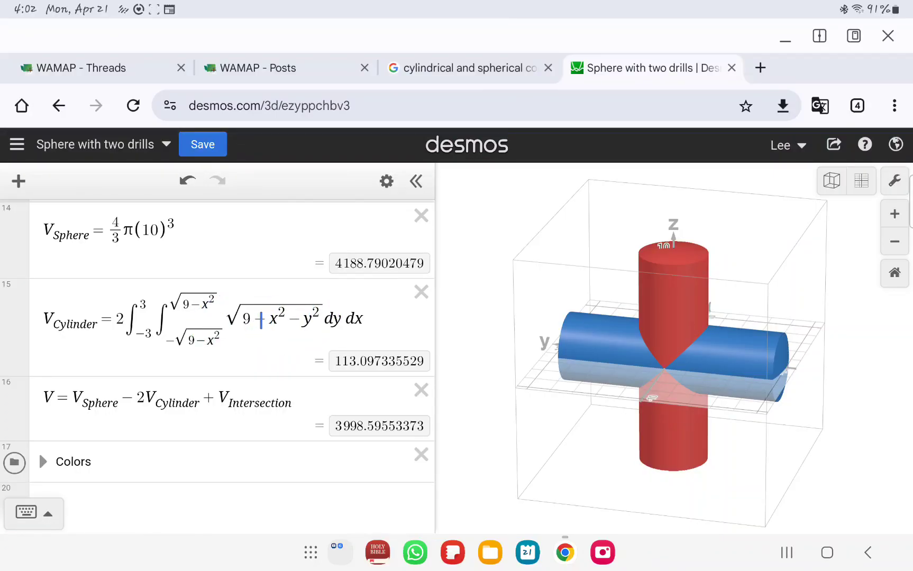
pyautogui.moveTo(243, 319); pyautogui.dragTo(250, 319)
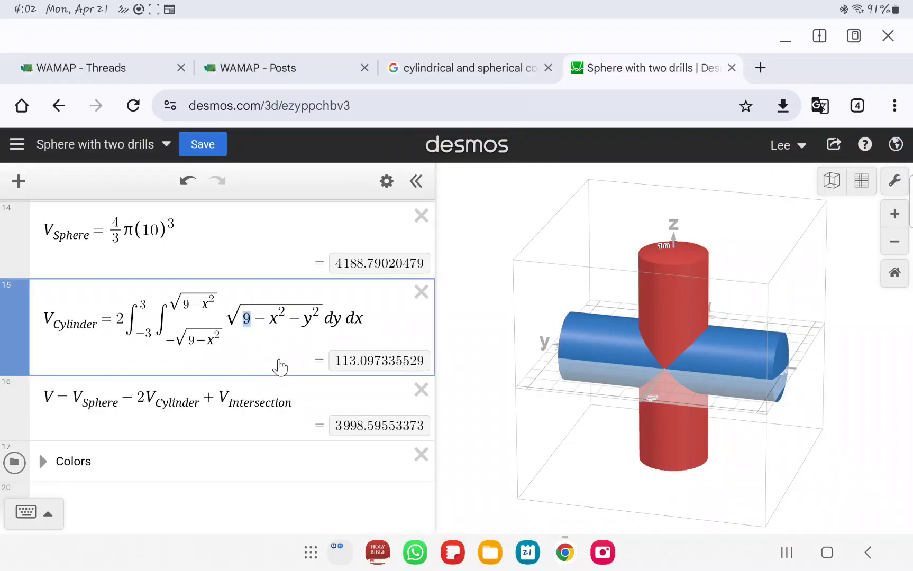
pyautogui.write('100')
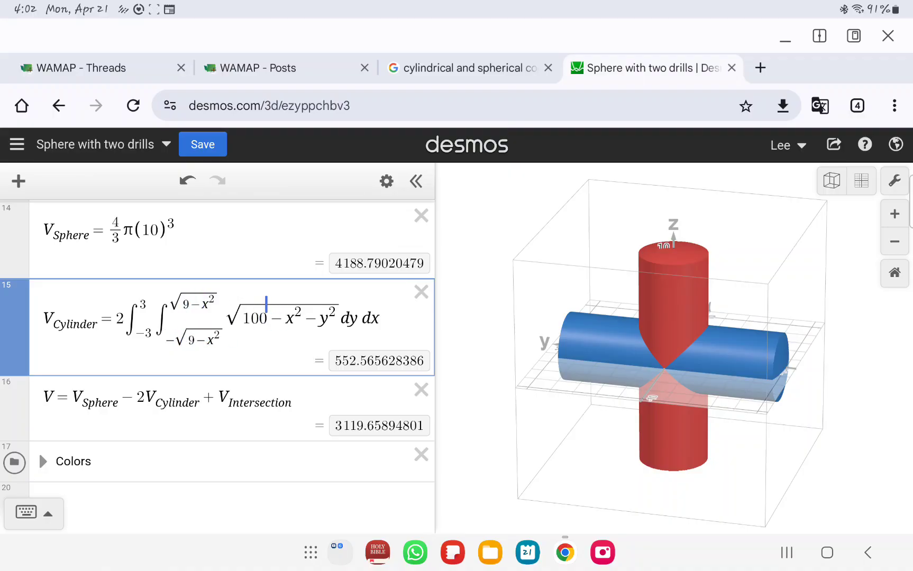
# Compare the cylinder ends with the sphere by temporarily showing x²+y²+z²=10² in the graph.
pyautogui.scroll(4, 237, 316)
pyautogui.scroll(4, 237, 315)
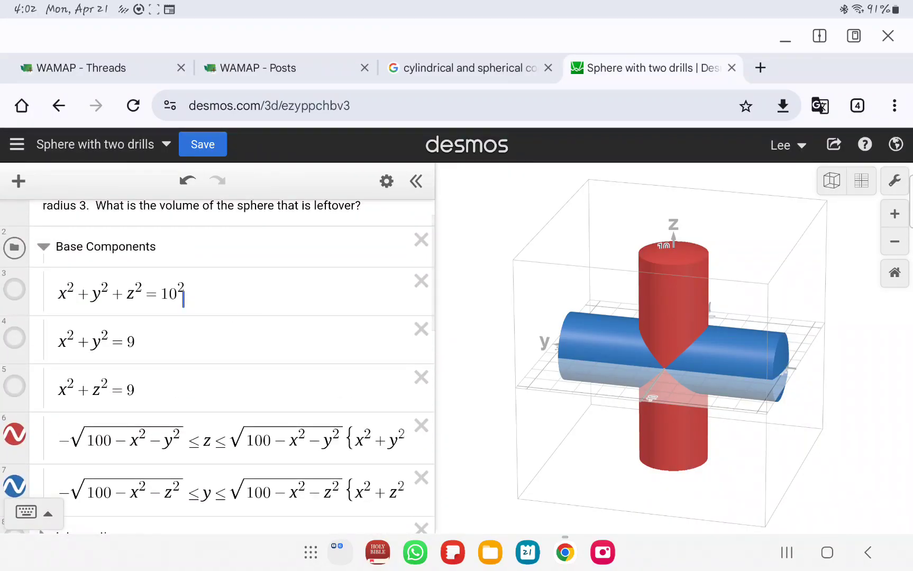
pyautogui.click(14, 291)
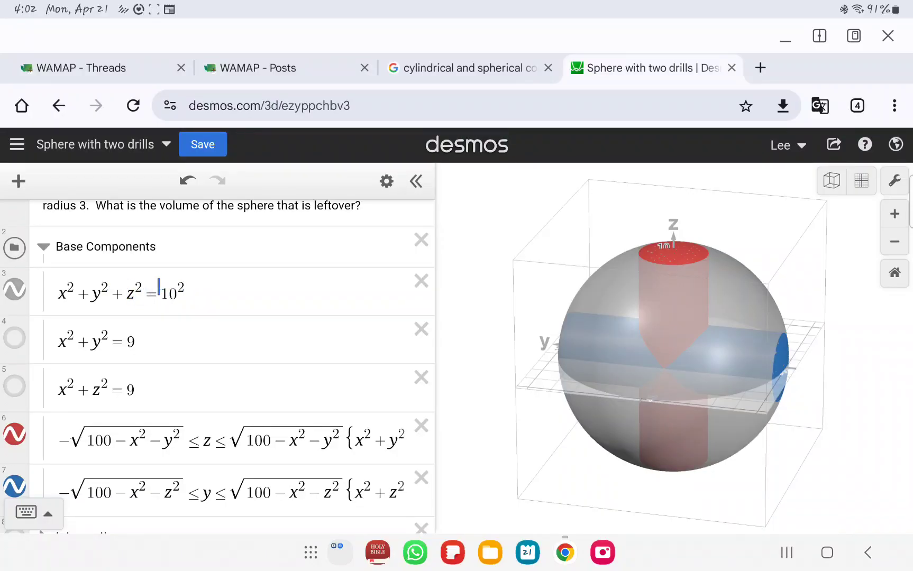
pyautogui.click(15, 289)
pyautogui.scroll(-8, 120, 295)
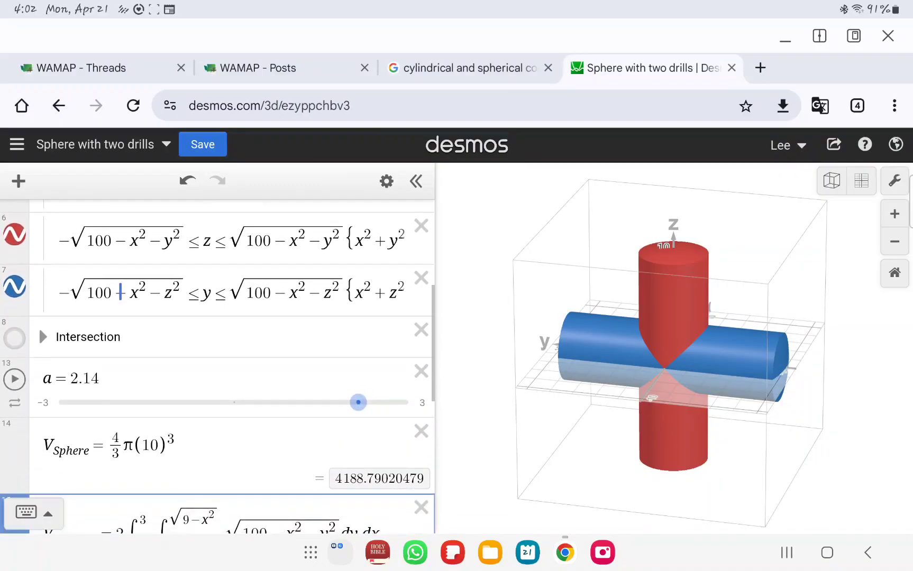
# Examine the integration limits of the V_Cylinder integral and view the crossing cylinders along the x-axis.
pyautogui.click(208, 308)
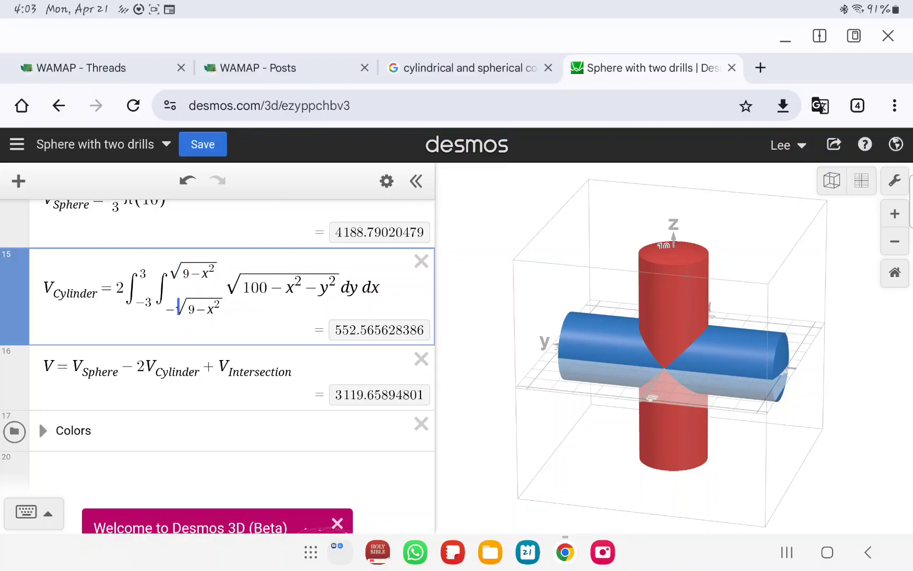
pyautogui.click(211, 309)
pyautogui.click(201, 279)
pyautogui.click(159, 298)
pyautogui.moveTo(717, 318); pyautogui.dragTo(746, 278)
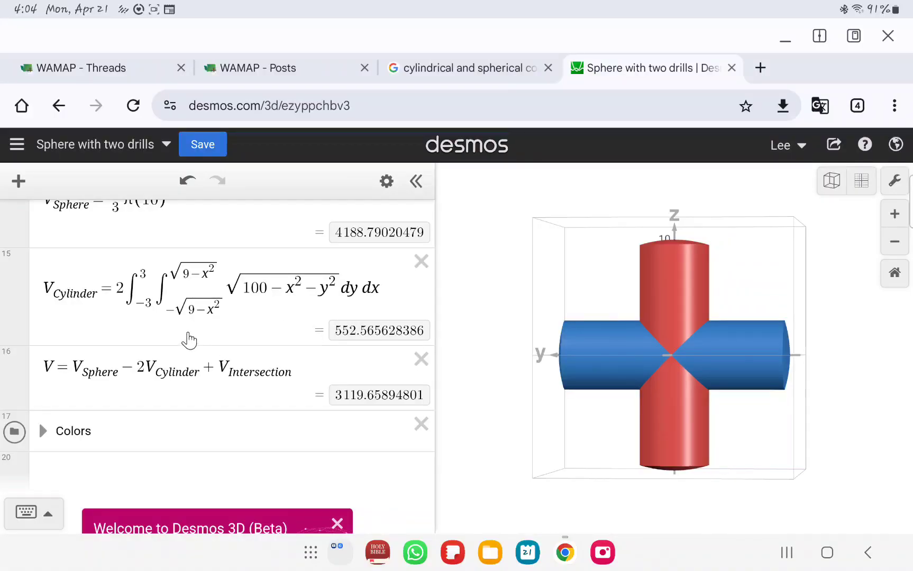
# Hide both solid cylinder regions and show the cylinder surfaces x²+y²=9 and x²+z²=9.
pyautogui.scroll(5, 188, 339)
pyautogui.scroll(3, 189, 338)
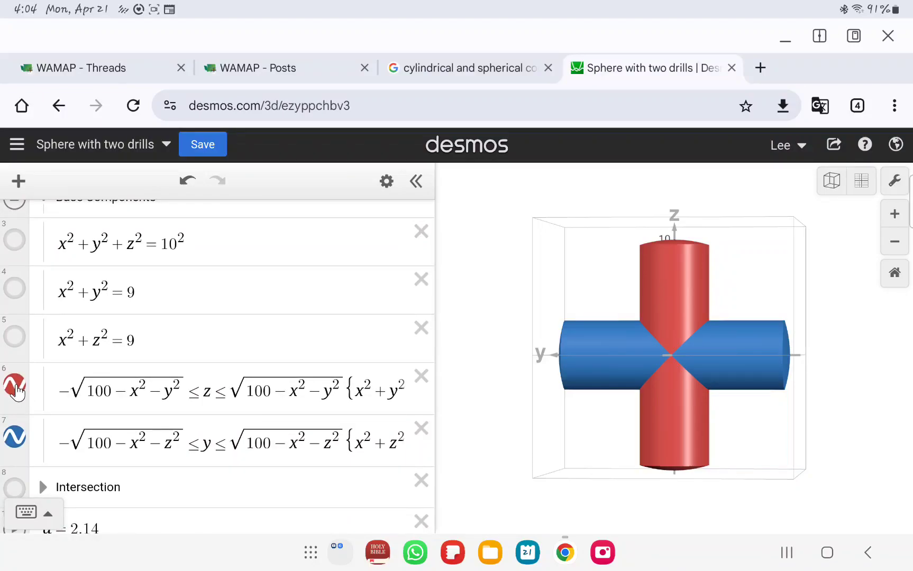
pyautogui.click(15, 385)
pyautogui.click(15, 437)
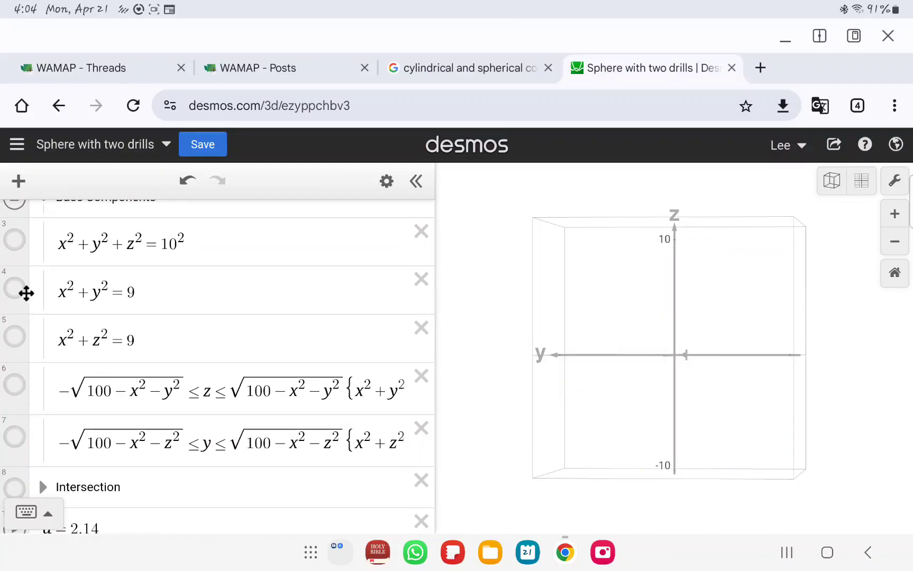
pyautogui.click(15, 288)
pyautogui.click(15, 354)
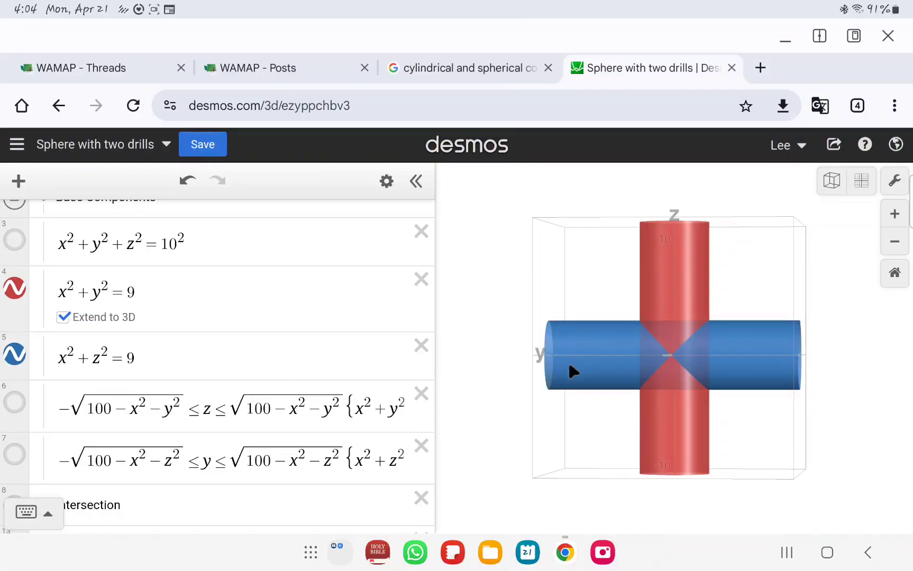
# Expand the Intersection folder and examine the crossing cylinder surfaces along the y-axis and the x-axis.
pyautogui.scroll(-2, 66, 370)
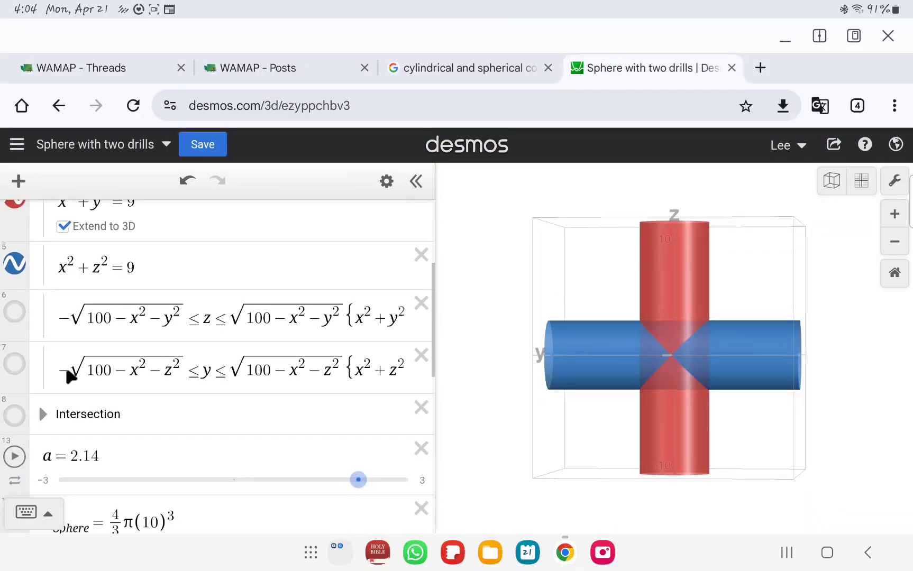
pyautogui.click(44, 405)
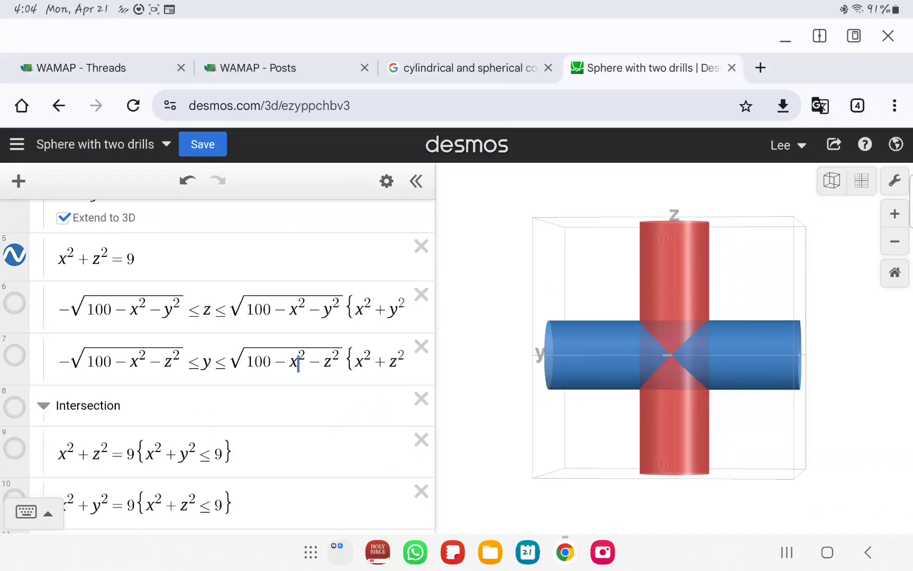
pyautogui.scroll(-2, 302, 364)
pyautogui.moveTo(751, 426); pyautogui.dragTo(673, 391)
pyautogui.scroll(5, 667, 376)
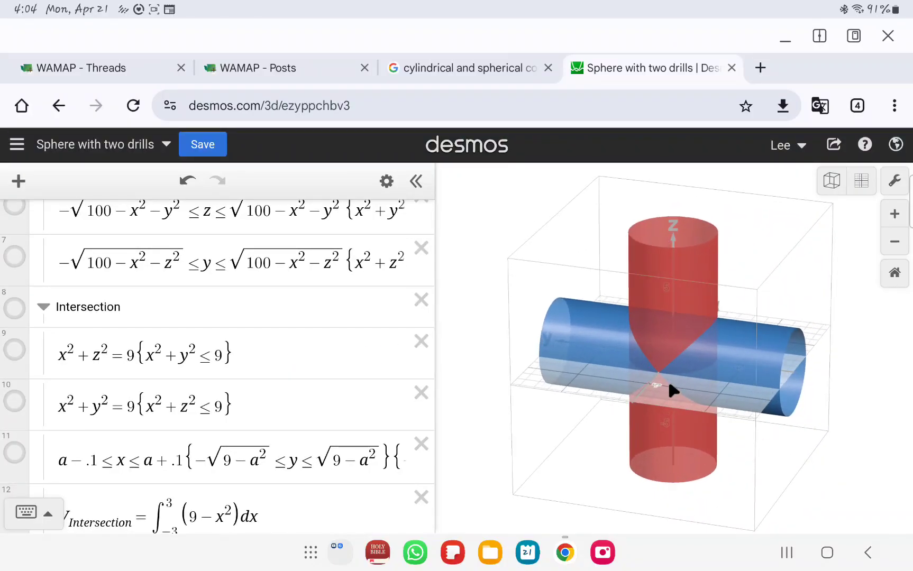
pyautogui.moveTo(693, 429); pyautogui.dragTo(516, 432)
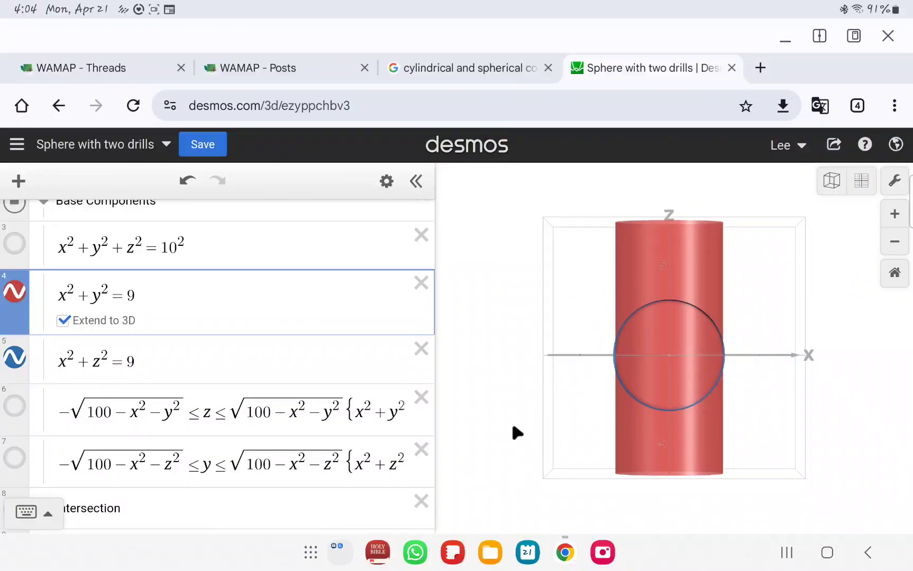
pyautogui.moveTo(513, 428); pyautogui.dragTo(731, 250)
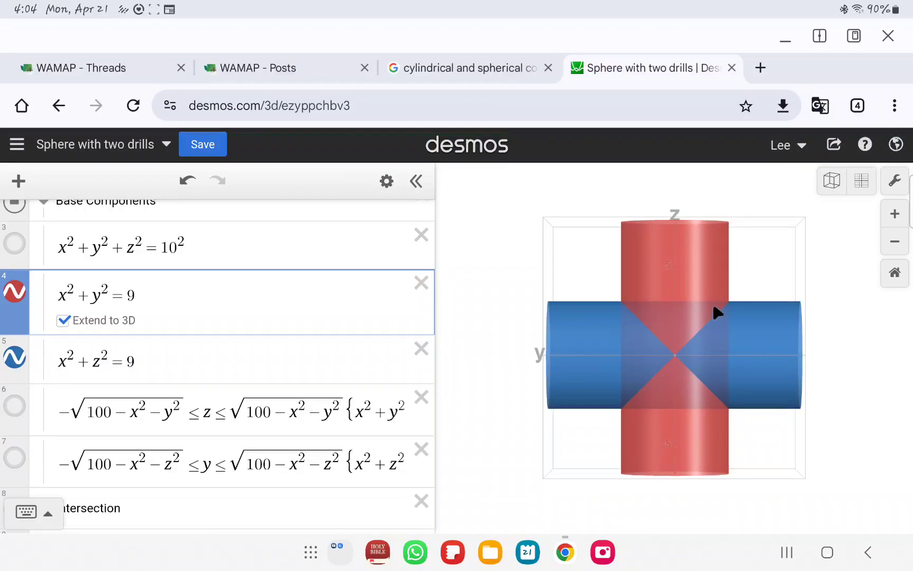
# Compare the crossing cylinder surfaces with the solid cylinder regions by temporarily showing both regions.
pyautogui.click(15, 408)
pyautogui.click(15, 458)
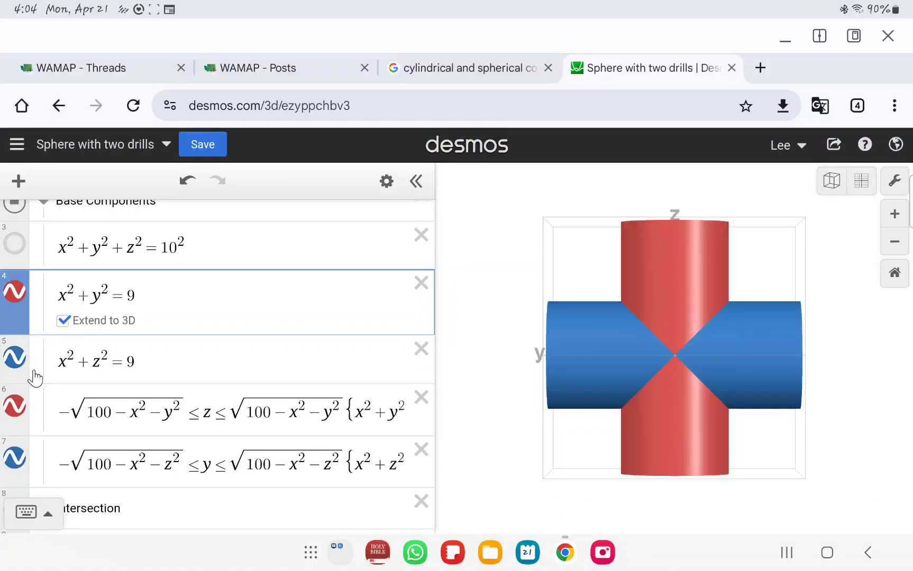
pyautogui.click(14, 406)
pyautogui.click(15, 458)
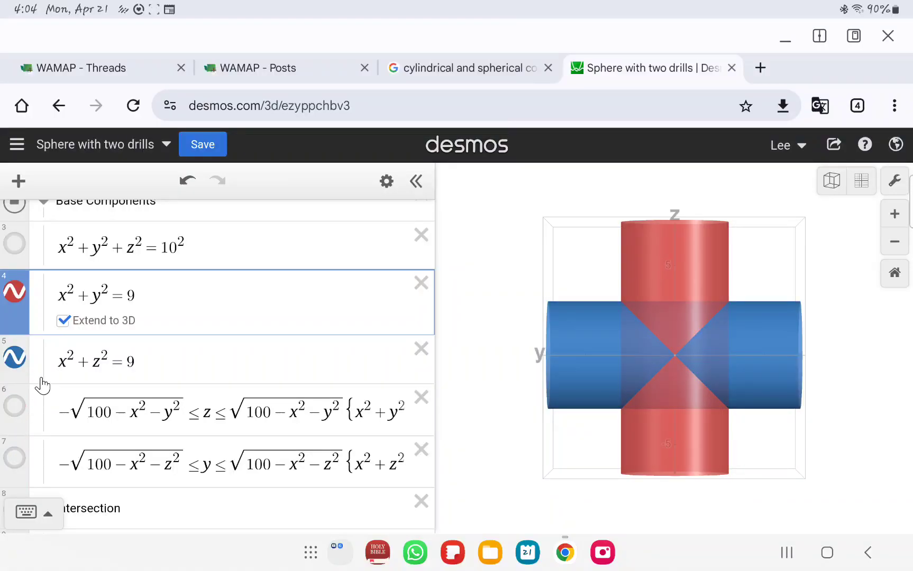
# Show all Intersection folder surfaces and the slice, and hide the full cylinder surfaces x²+y²=9 and x²+z²=9.
pyautogui.scroll(-4, 61, 365)
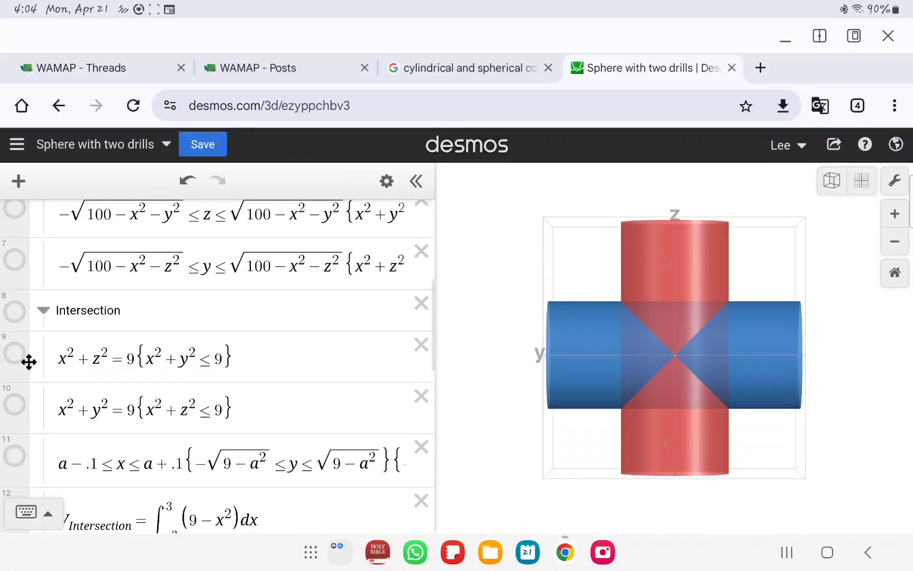
pyautogui.click(14, 360)
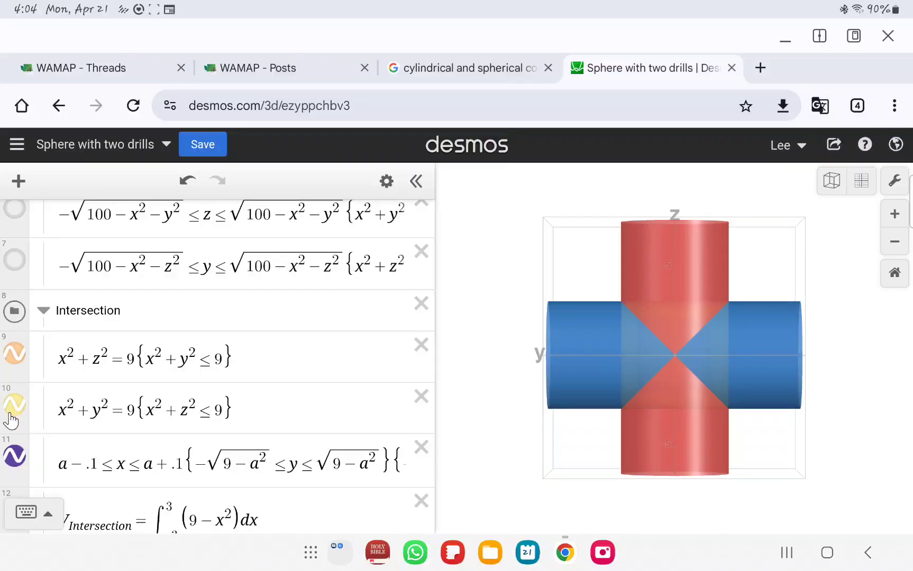
pyautogui.scroll(4, 86, 327)
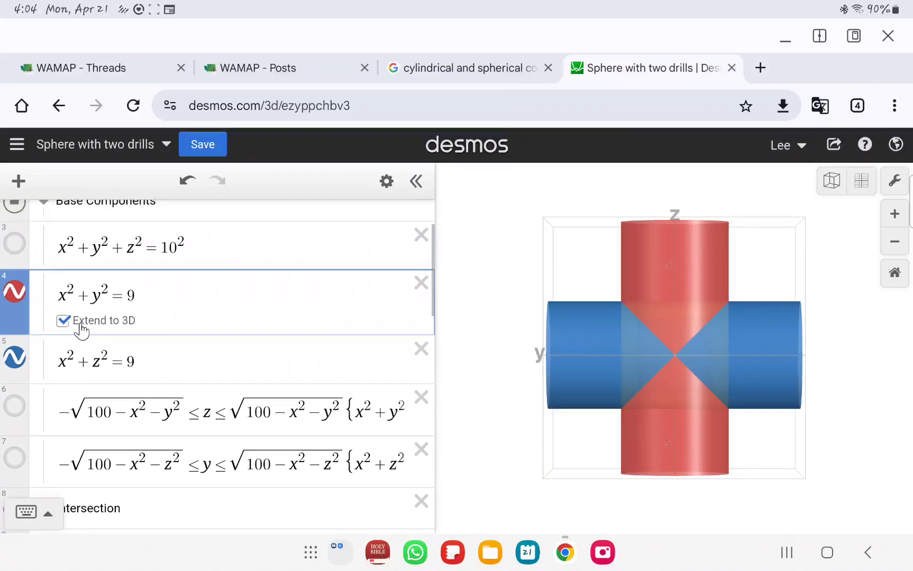
pyautogui.click(15, 292)
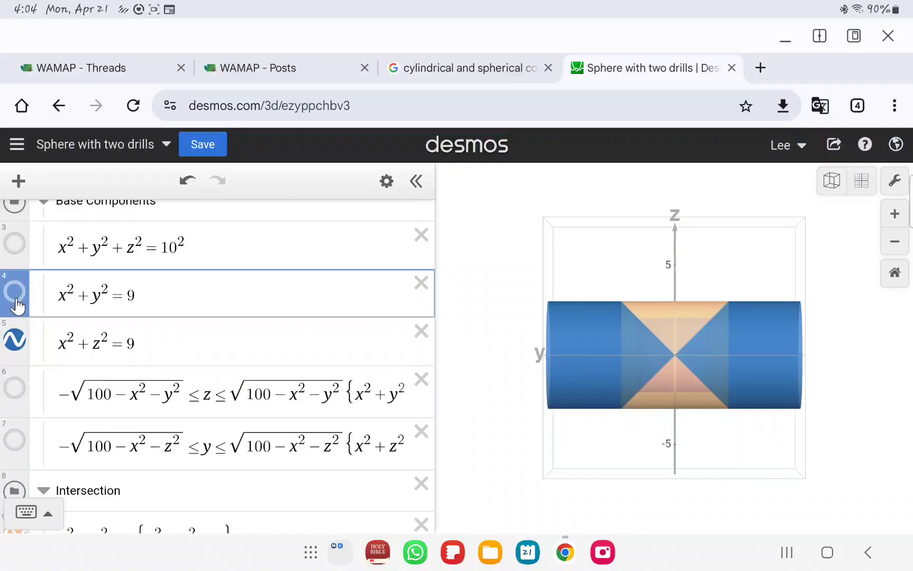
pyautogui.click(14, 343)
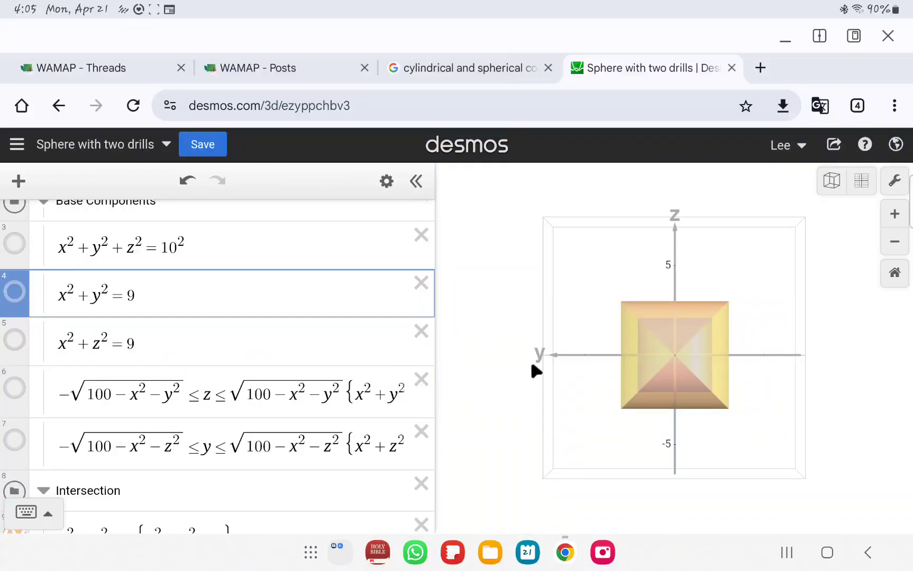
pyautogui.moveTo(758, 320); pyautogui.dragTo(712, 380)
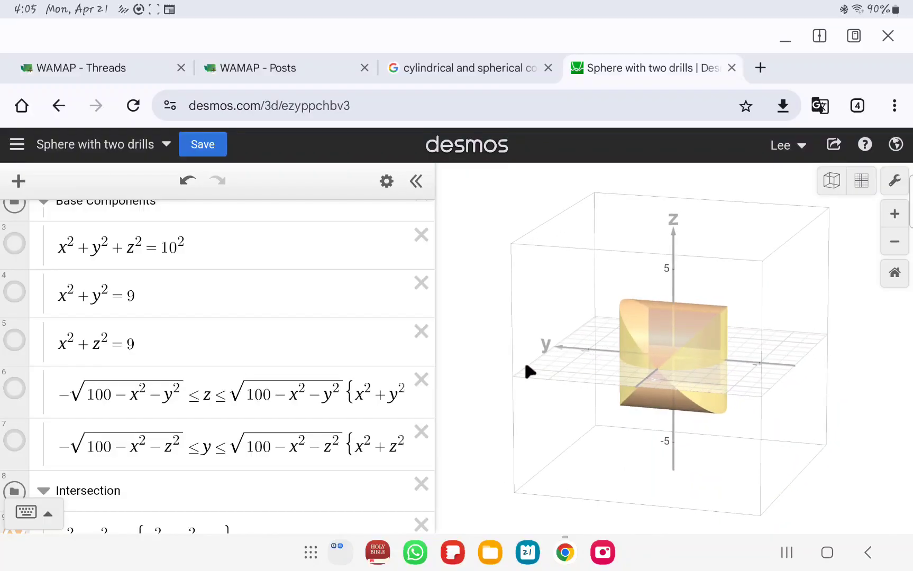
# Compare the intersection solid with each full cylinder by temporarily showing x²+y²=9 and x²+z²=9 one at a time.
pyautogui.click(15, 293)
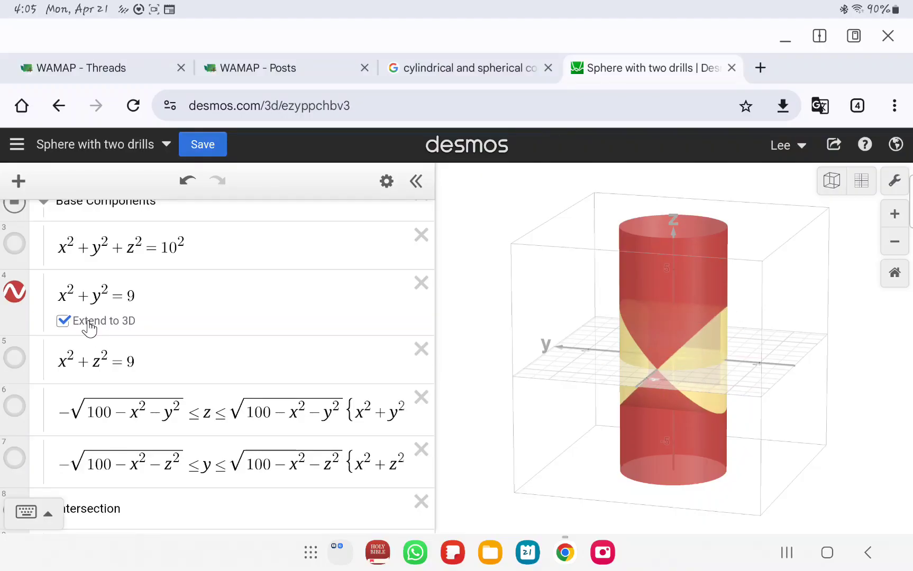
pyautogui.click(14, 292)
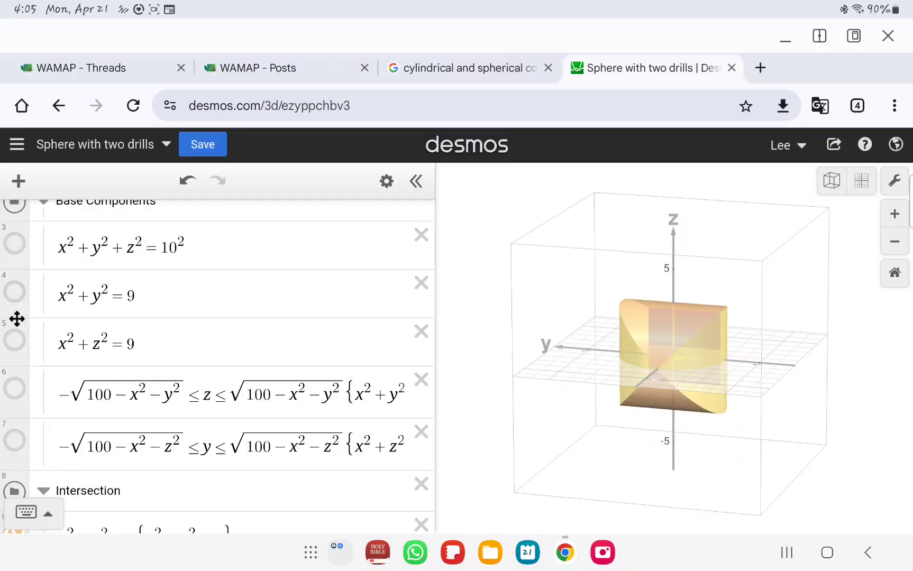
pyautogui.click(16, 342)
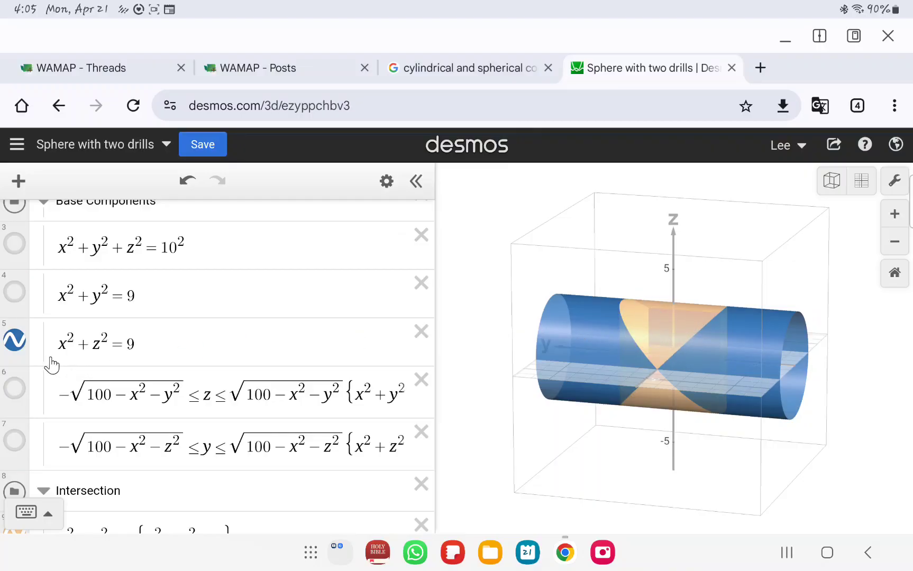
pyautogui.click(15, 340)
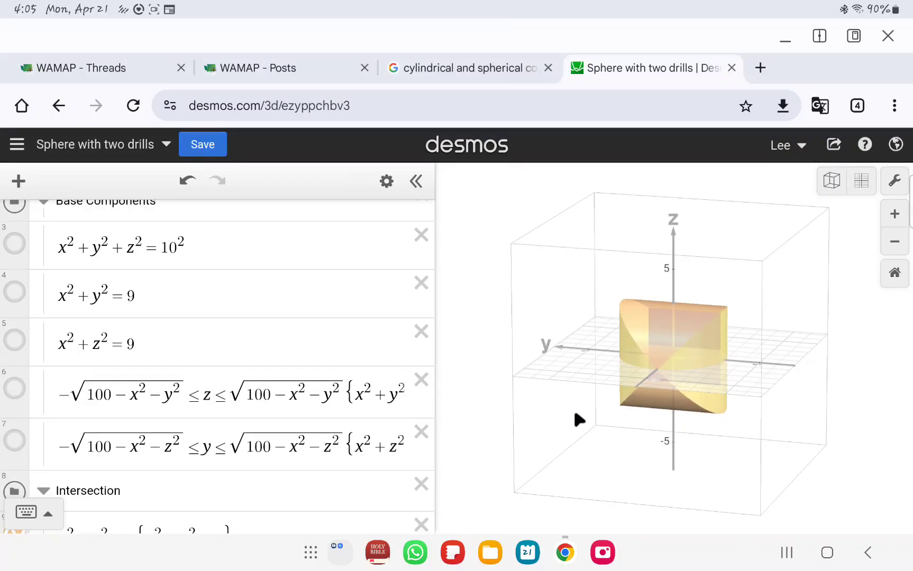
# Examine the intersection solid and its square cross-section from an oblique angle and along the x-axis.
pyautogui.scroll(-5, 213, 423)
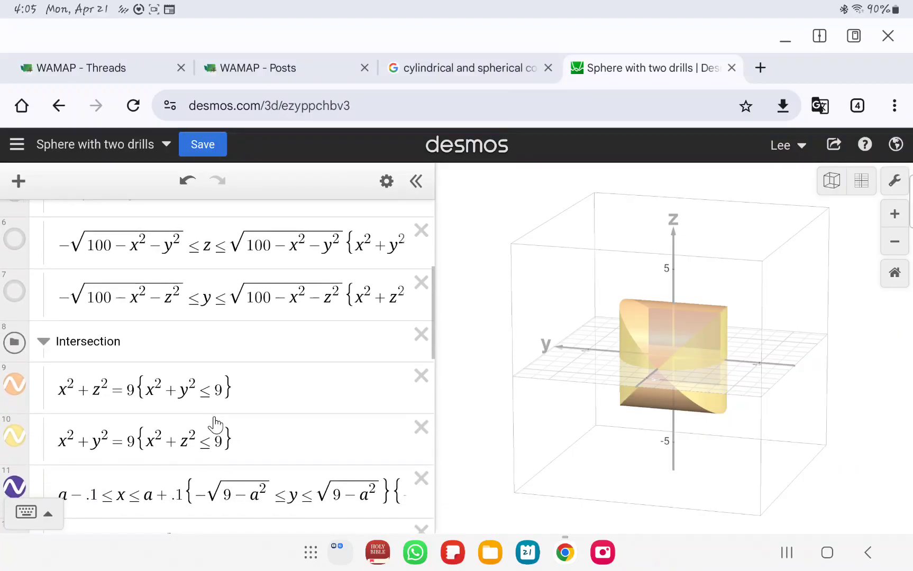
pyautogui.moveTo(778, 344); pyautogui.dragTo(470, 353)
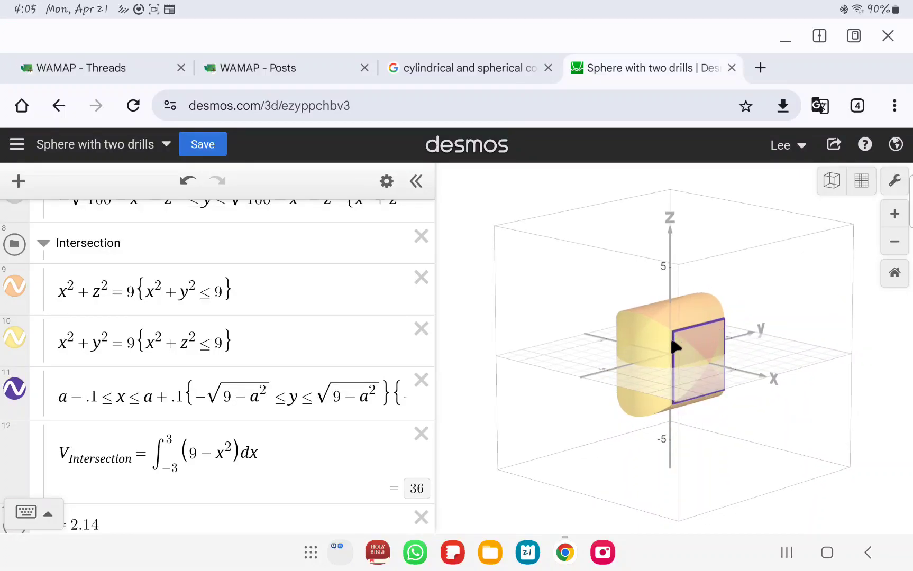
pyautogui.moveTo(787, 348); pyautogui.dragTo(660, 314)
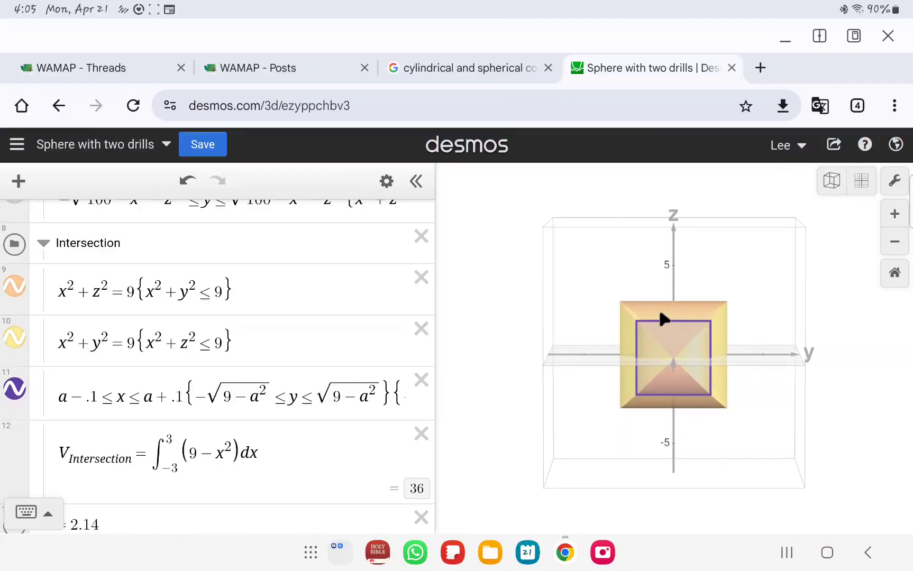
pyautogui.moveTo(603, 350); pyautogui.dragTo(772, 376)
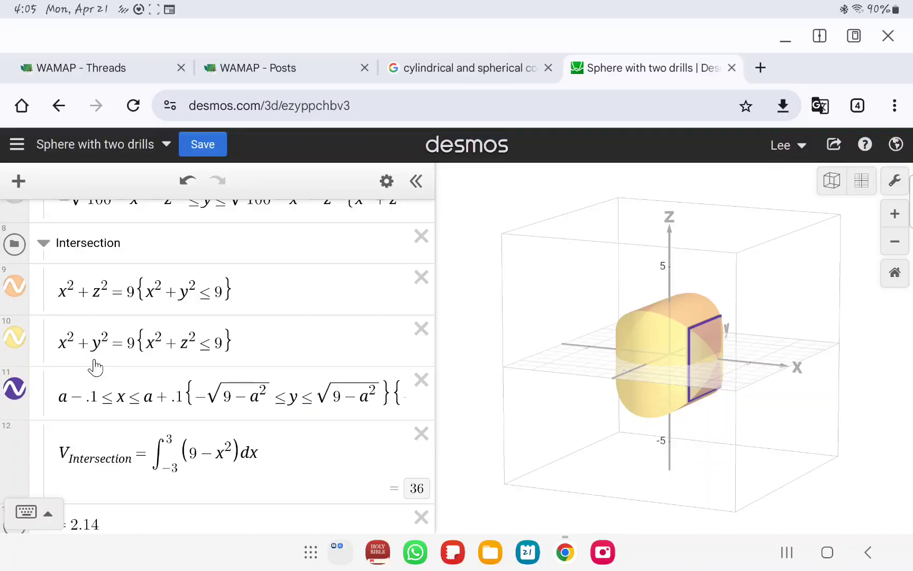
# Set the slice position a to 1.04 and view the slice along the y-axis and from an oblique angle.
pyautogui.scroll(-1, 168, 403)
pyautogui.moveTo(358, 498); pyautogui.dragTo(300, 535)
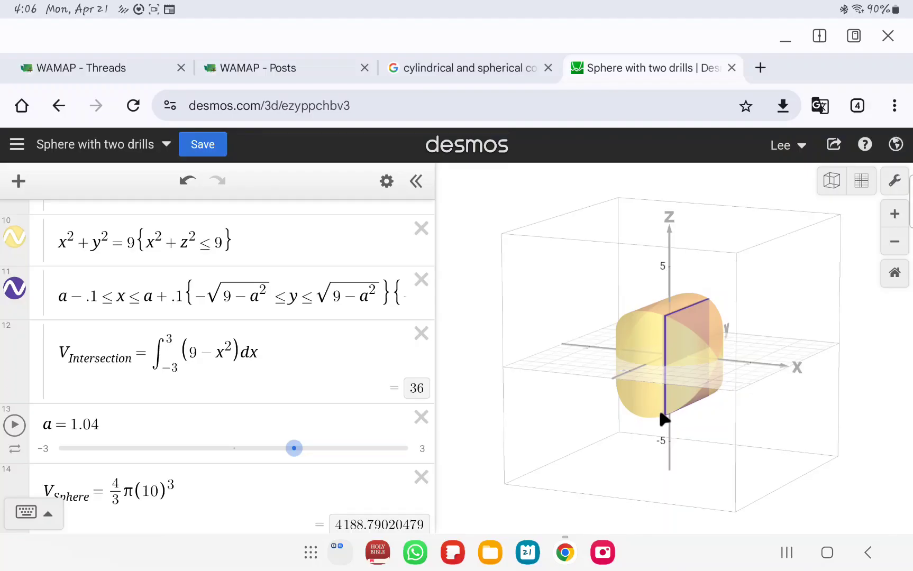
pyautogui.moveTo(690, 418); pyautogui.dragTo(758, 395)
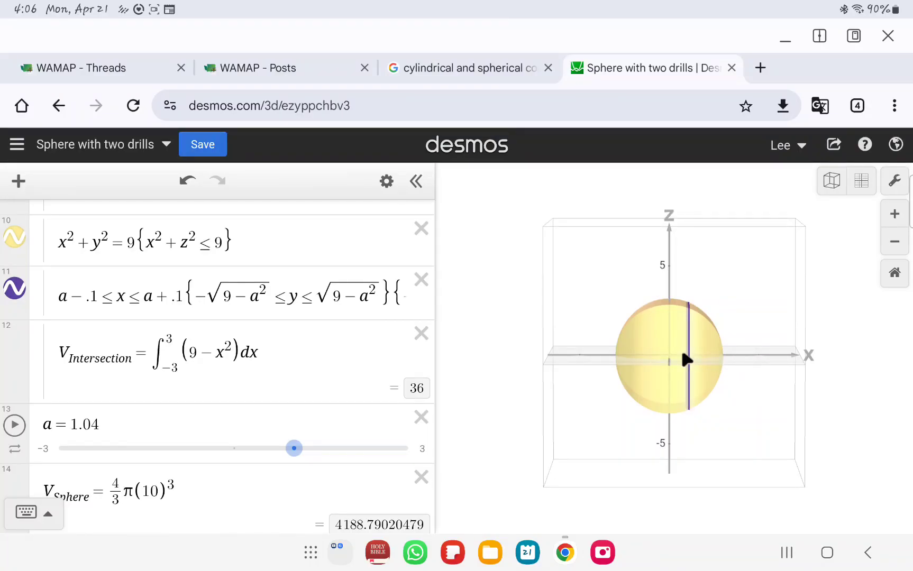
pyautogui.moveTo(766, 322); pyautogui.dragTo(640, 362)
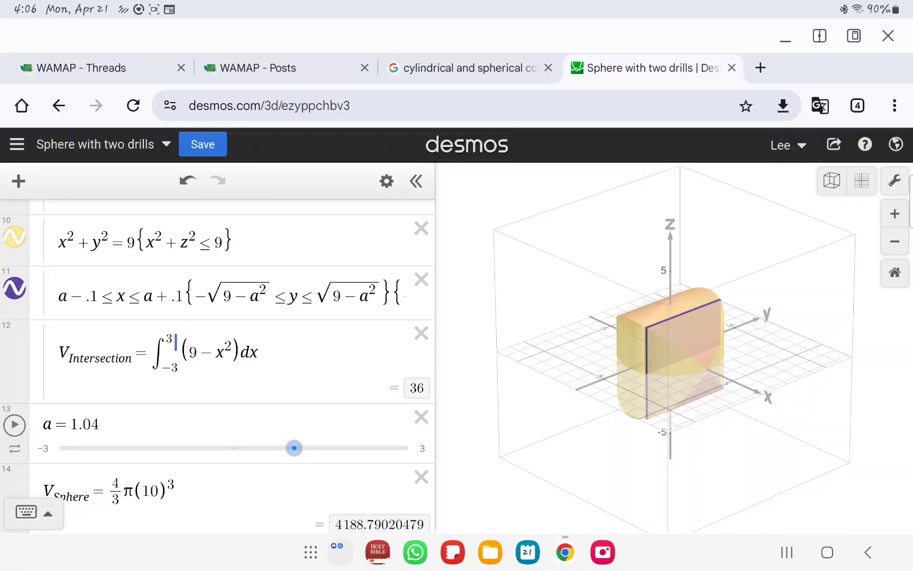
# Examine the integrand and limits of the V_Intersection integral against the square slice and the solid's extent along x.
pyautogui.click(182, 352)
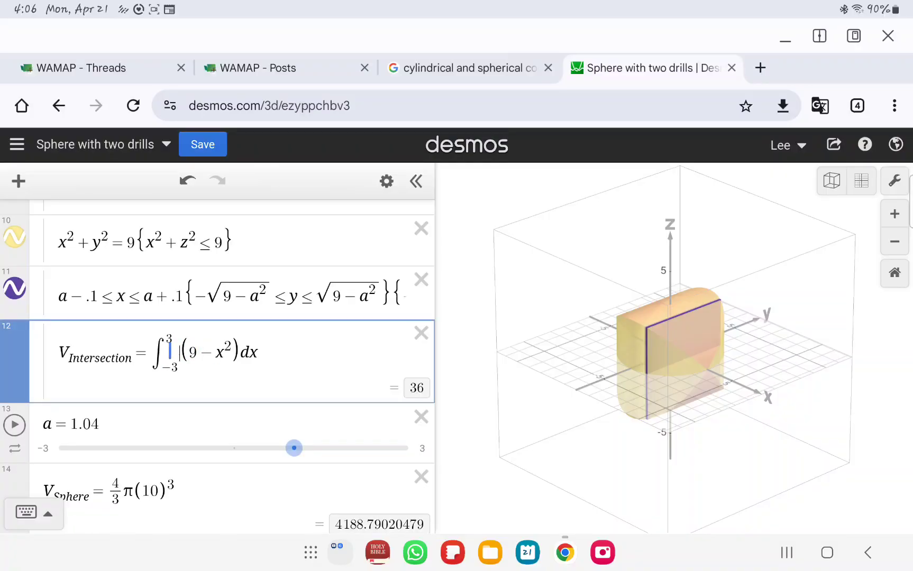
pyautogui.click(192, 351)
pyautogui.press('Right')
pyautogui.press('Right')
pyautogui.press('Right')
pyautogui.press('Right')
pyautogui.press('Right')
pyautogui.press('Right')
pyautogui.scroll(3, 164, 354)
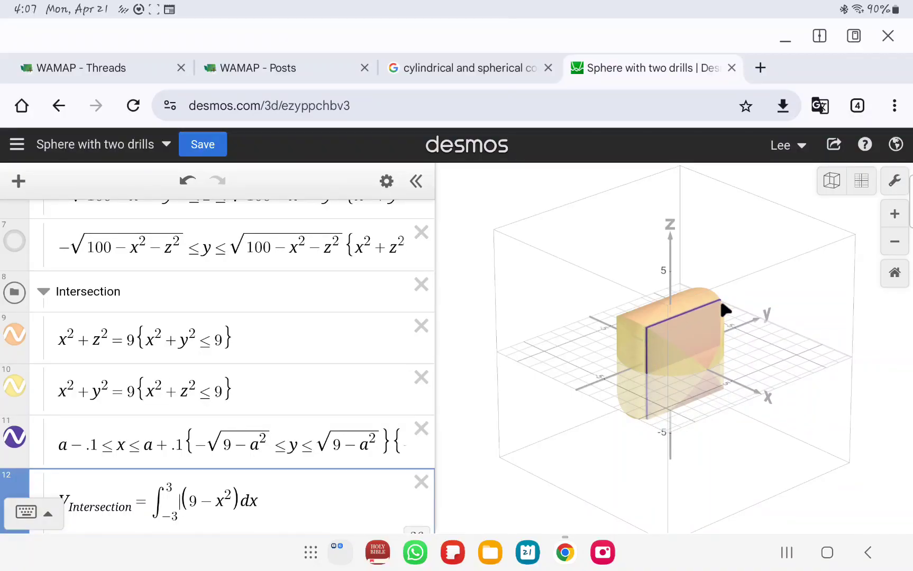
pyautogui.scroll(-3, 227, 446)
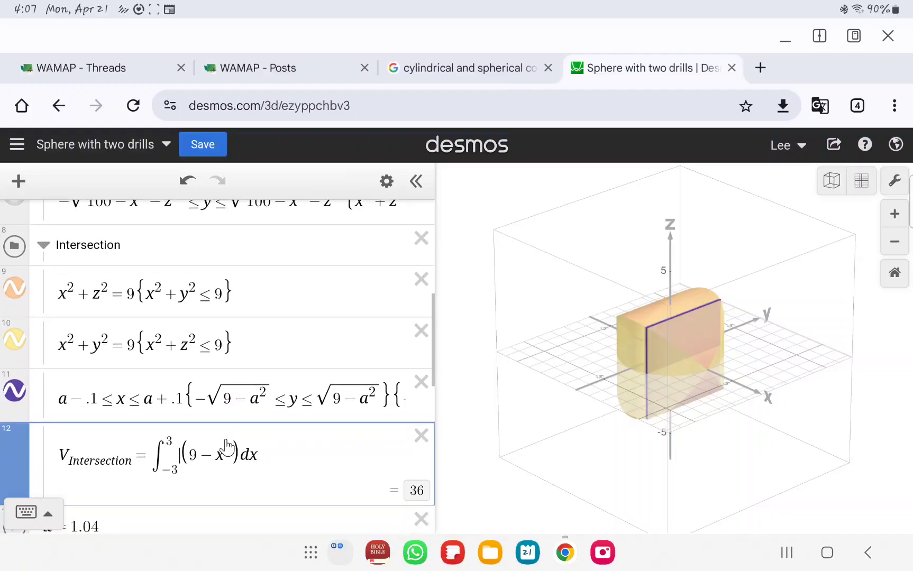
pyautogui.click(226, 403)
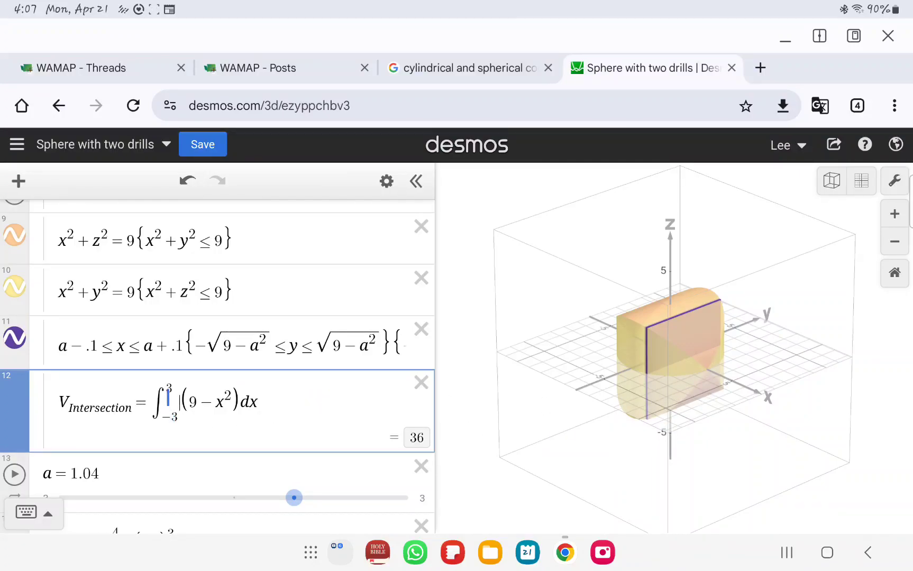
pyautogui.moveTo(615, 406); pyautogui.dragTo(741, 378)
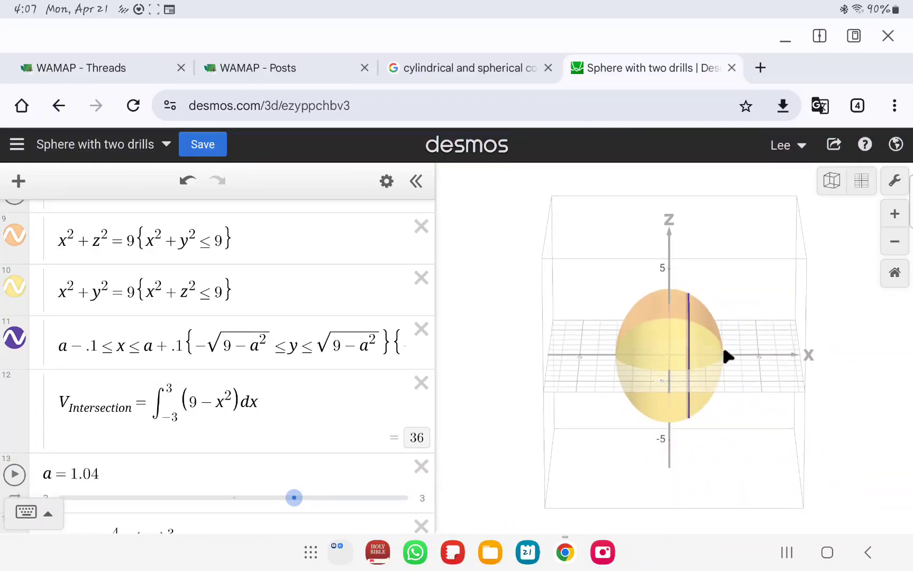
pyautogui.moveTo(778, 323); pyautogui.dragTo(625, 380)
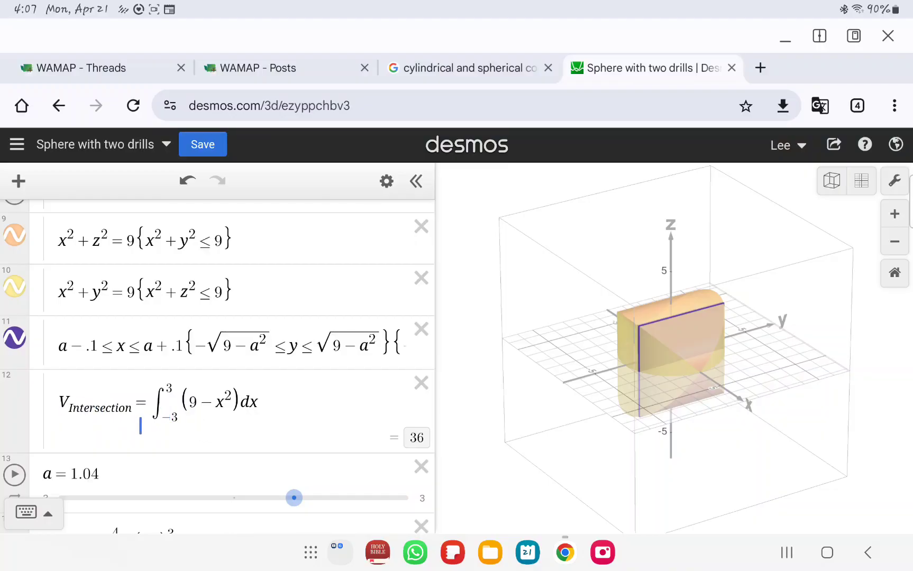
# Review the V_Sphere and V_Cylinder expressions and the total volume formula V = V_Sphere − 2V_Cylinder + V_Intersection.
pyautogui.scroll(2, 106, 406)
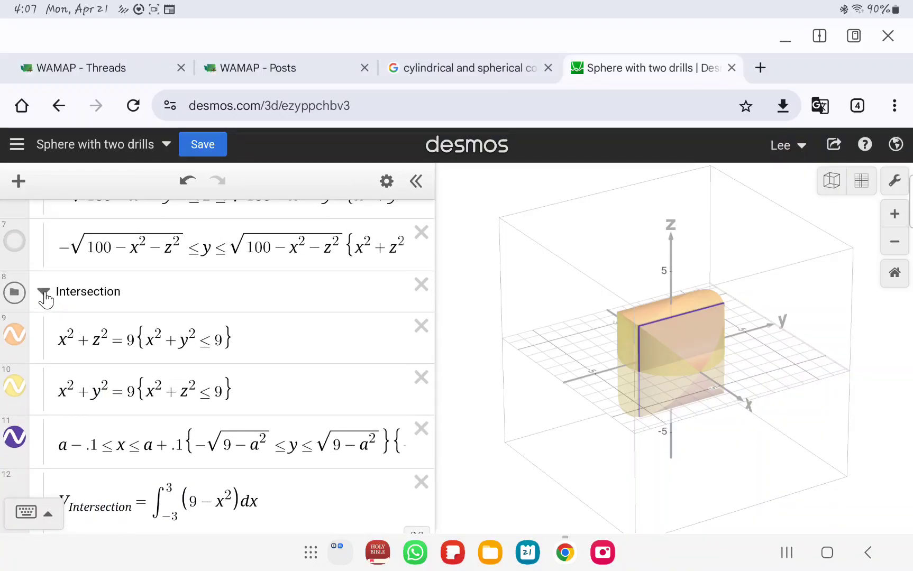
pyautogui.scroll(2, 110, 331)
pyautogui.scroll(-7, 110, 331)
pyautogui.scroll(-3, 112, 338)
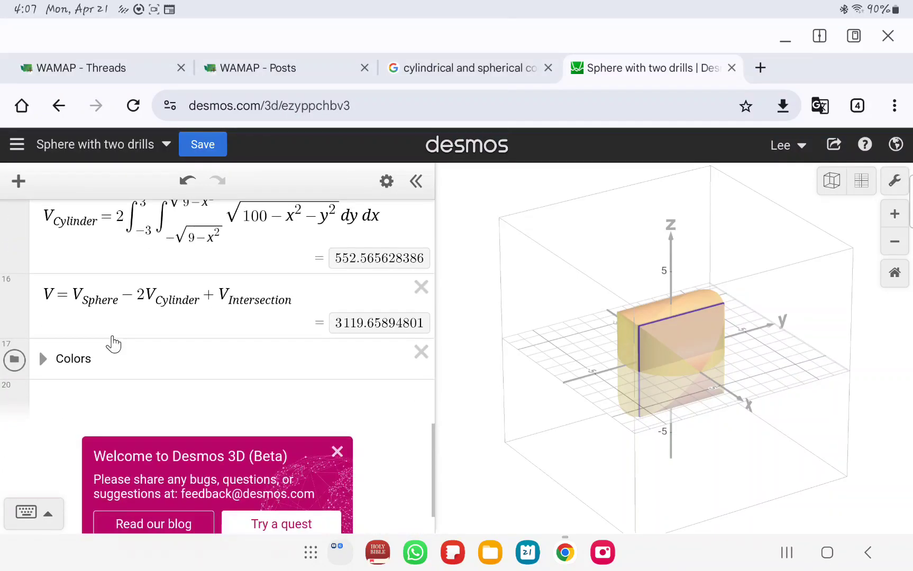
pyautogui.scroll(3, 112, 342)
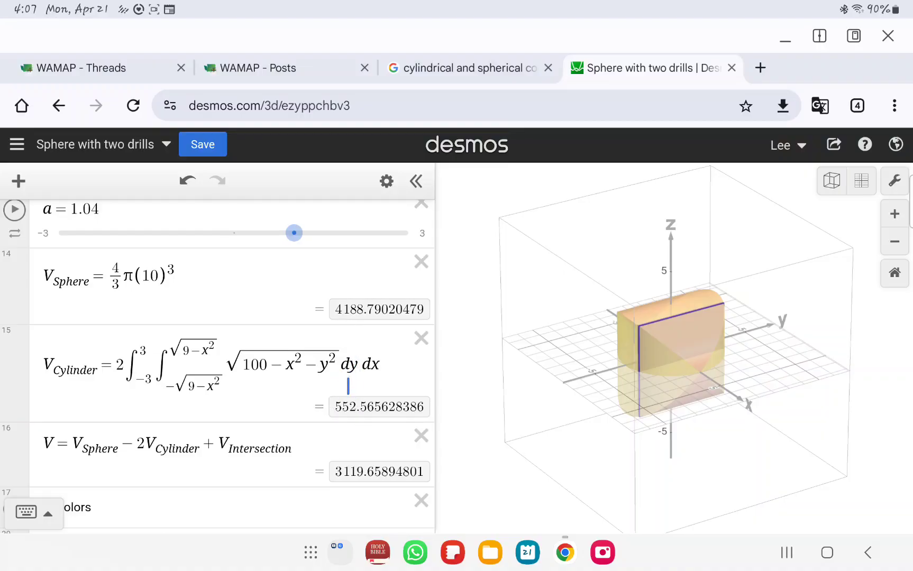
pyautogui.click(143, 454)
pyautogui.scroll(-1, 154, 473)
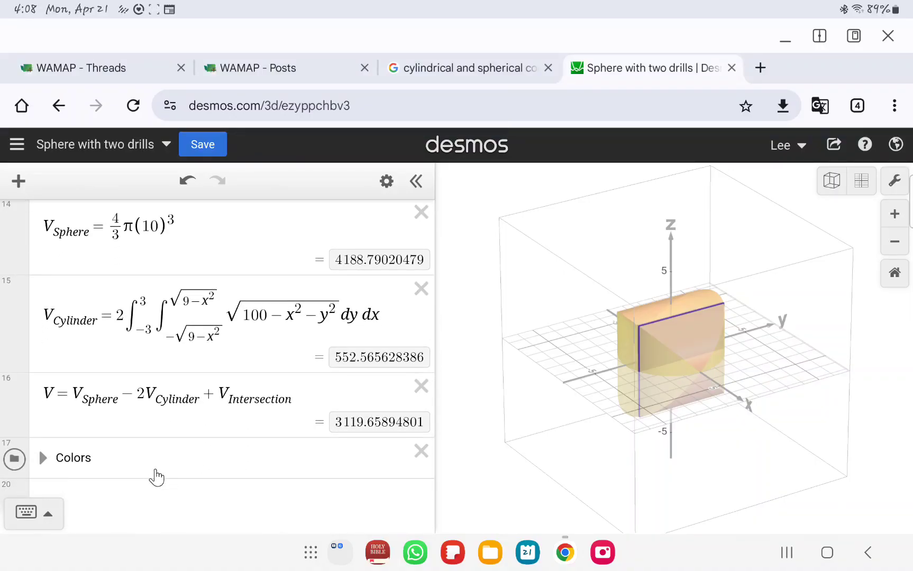
# Examine the inner and outer limits and the integrand of the V_Cylinder double integral.
pyautogui.scroll(1, 155, 475)
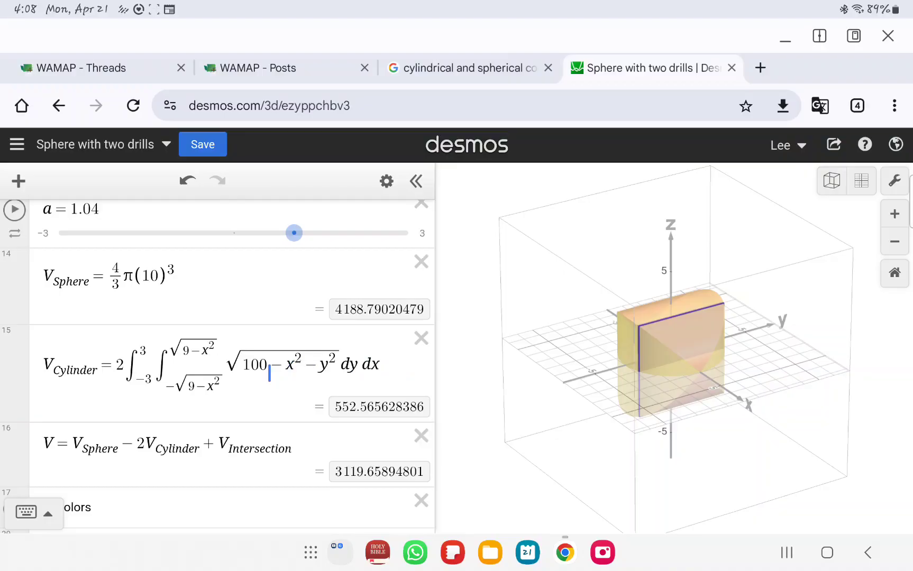
pyautogui.click(175, 345)
pyautogui.click(174, 316)
pyautogui.click(215, 363)
# Copy the computed V_Cylinder value 552.565628386 into a new expression at the end of the list and divide it by π.
pyautogui.moveTo(335, 408); pyautogui.dragTo(429, 409)
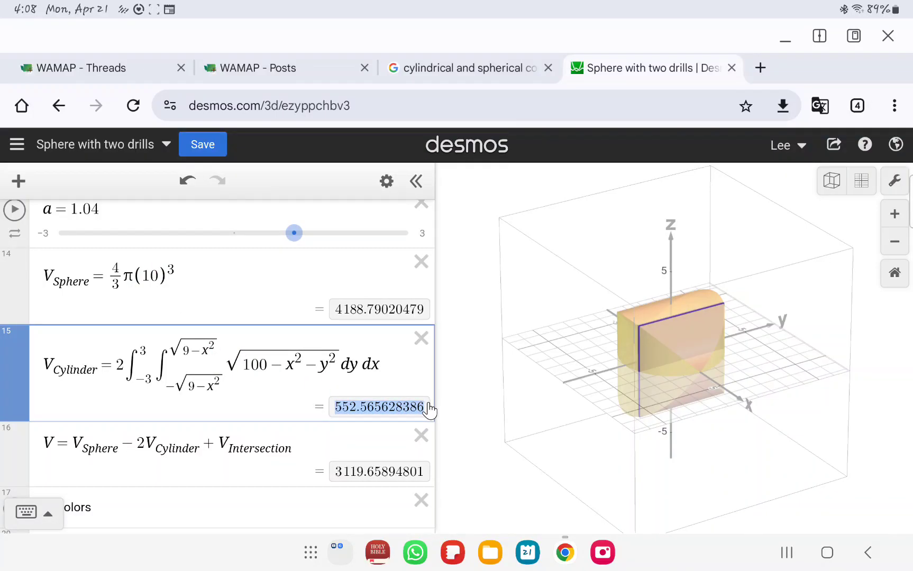
pyautogui.hotkey('ctrl', 'c')
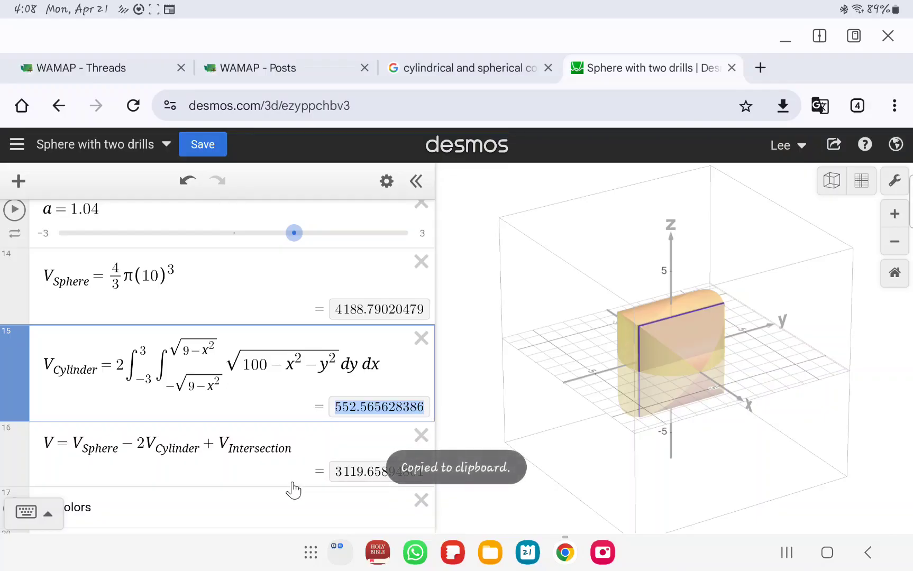
pyautogui.scroll(-2, 271, 479)
pyautogui.click(255, 449)
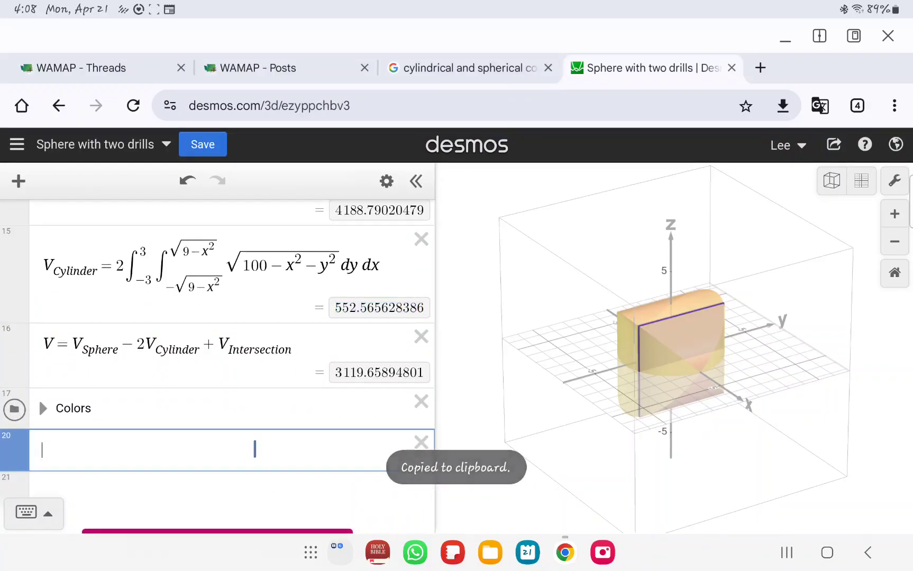
pyautogui.hotkey('ctrl', 'v')
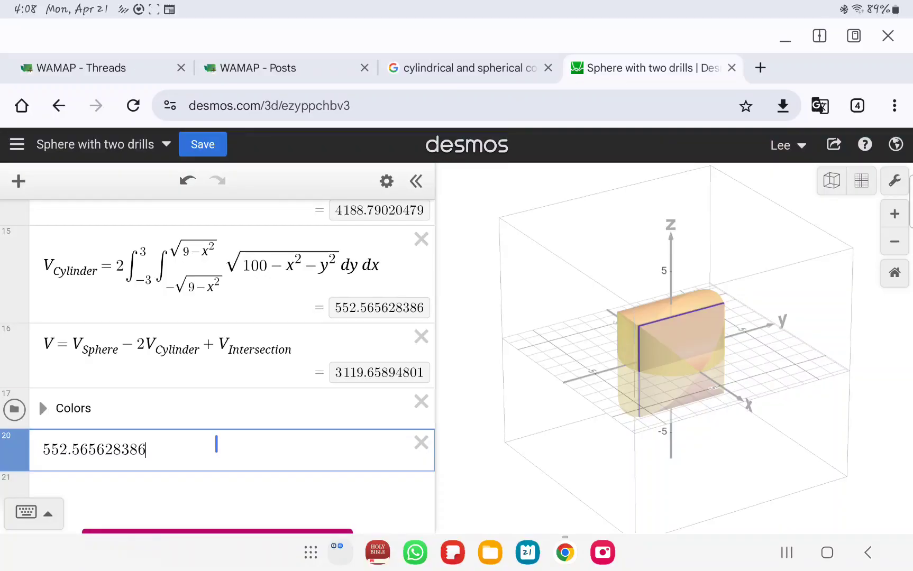
pyautogui.write('/pi')
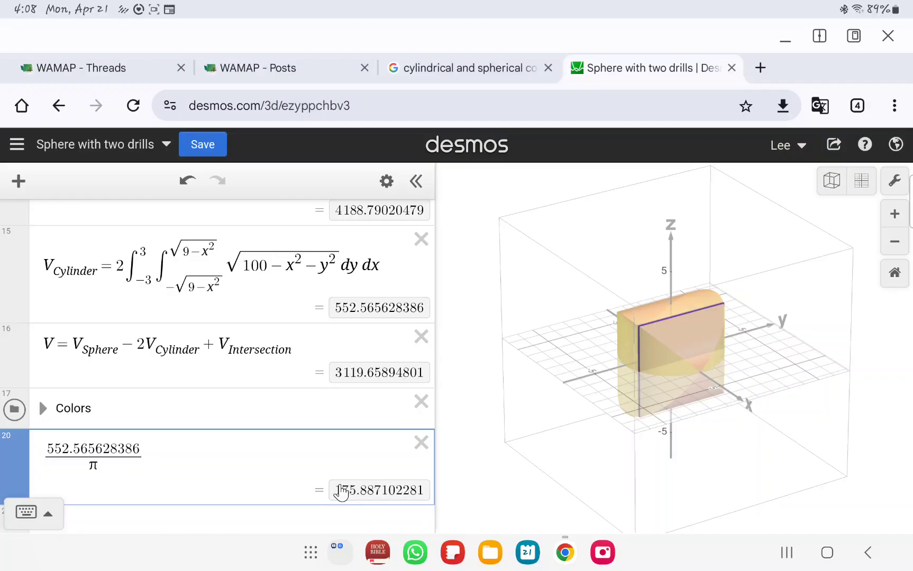
# Delete the 552.565628386 over π expression from the end of the expression list.
pyautogui.click(49, 457)
pyautogui.click(422, 443)
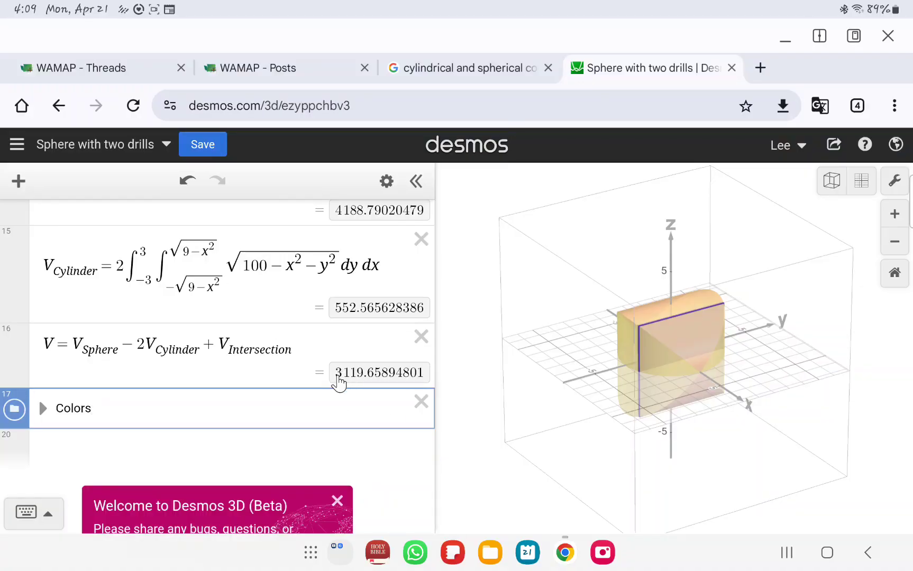
pyautogui.click(198, 258)
# Collapse the Intersection folder in the expression list.
pyautogui.scroll(4, 218, 389)
pyautogui.scroll(8, 217, 389)
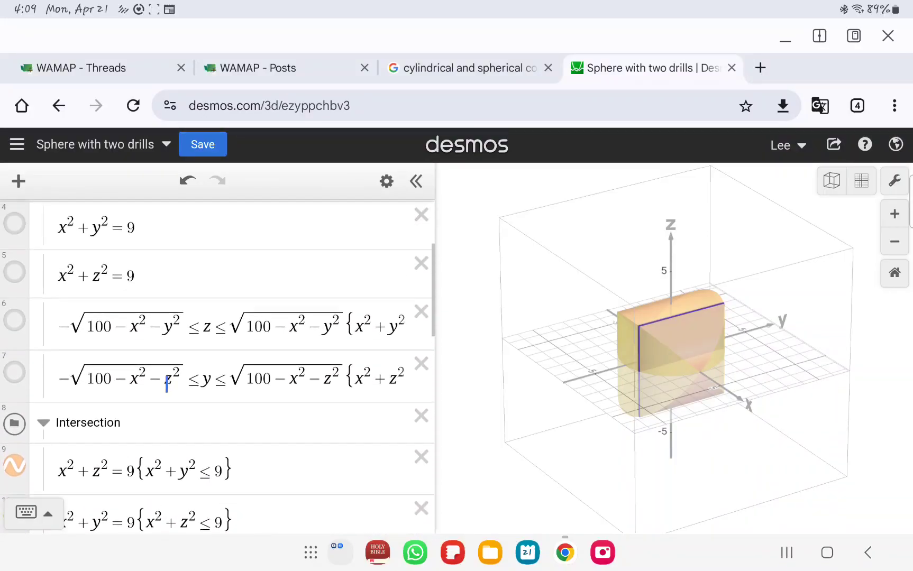
pyautogui.click(43, 423)
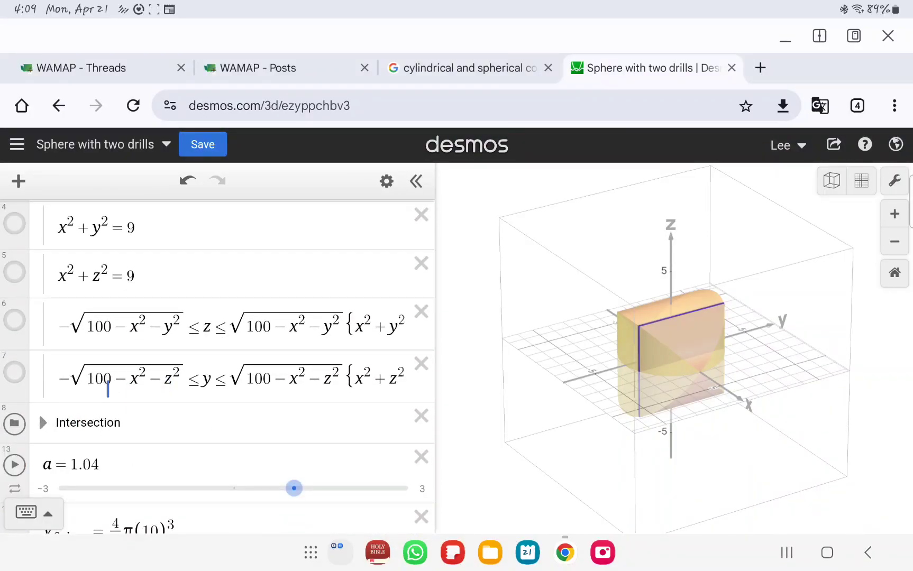
pyautogui.scroll(3, 106, 396)
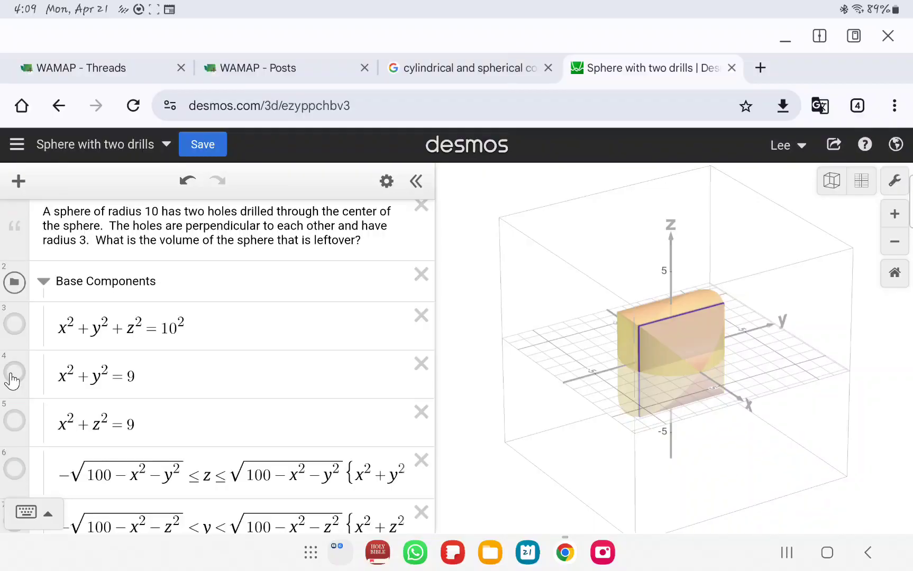
# Show the cylinders x² + y² = 9 and x² + z² = 9, and hide the Intersection folder's graphs.
pyautogui.click(12, 373)
pyautogui.click(15, 438)
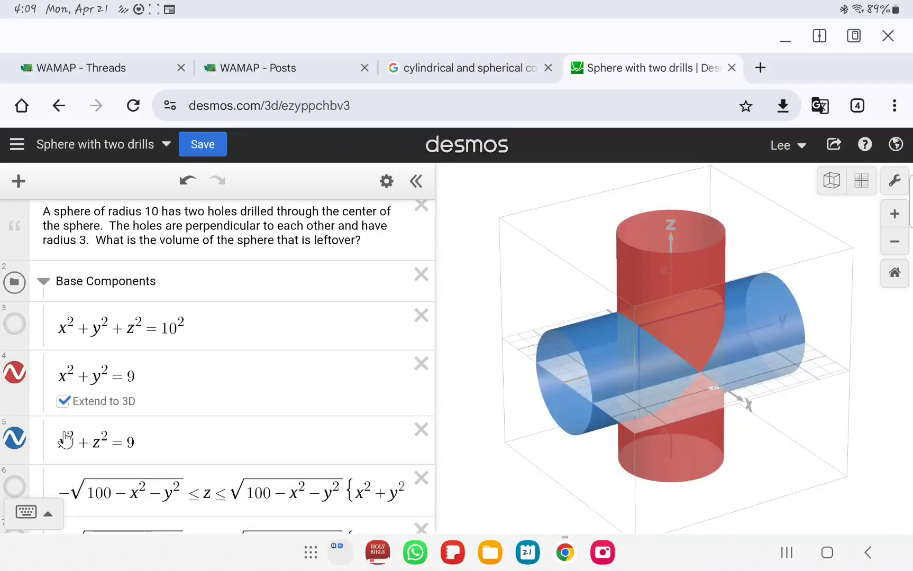
pyautogui.scroll(-4, 280, 387)
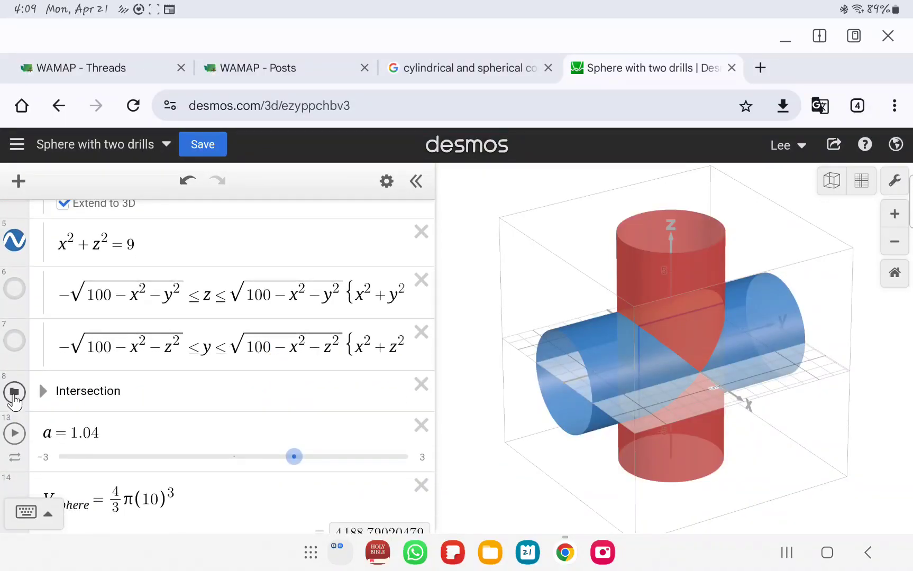
pyautogui.scroll(1, 181, 306)
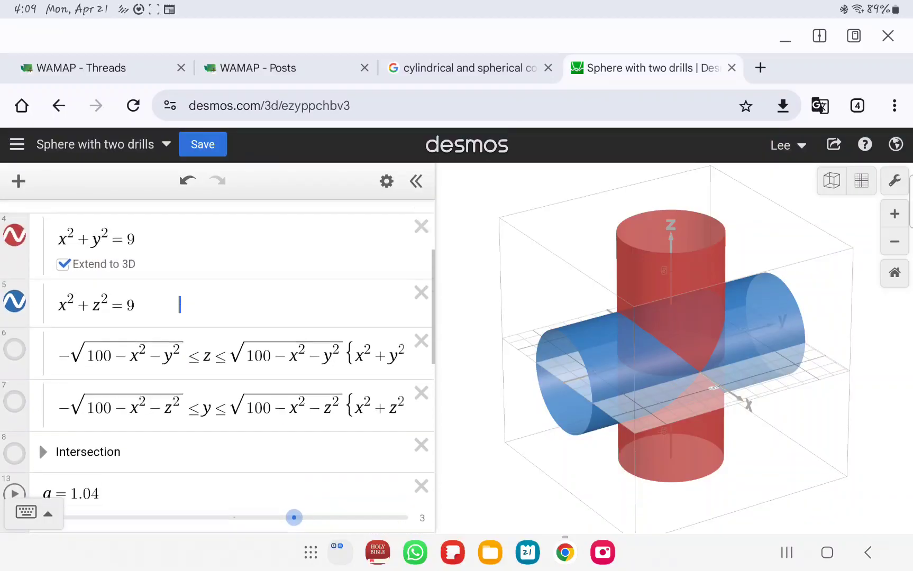
pyautogui.scroll(2, 180, 304)
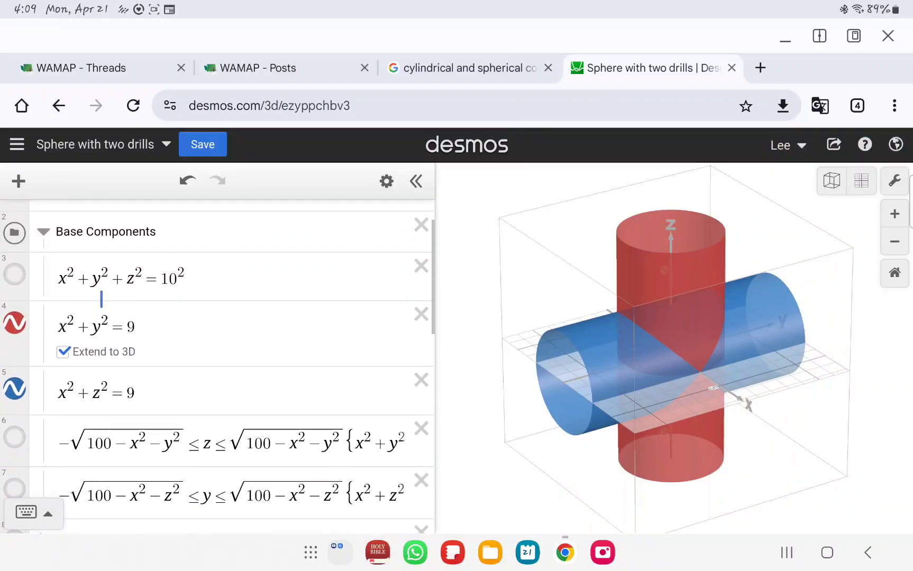
# Show the sphere x² + y² + z² = 10² and narrow the expression list to enlarge the 3D graph.
pyautogui.click(15, 276)
pyautogui.scroll(-5, 597, 330)
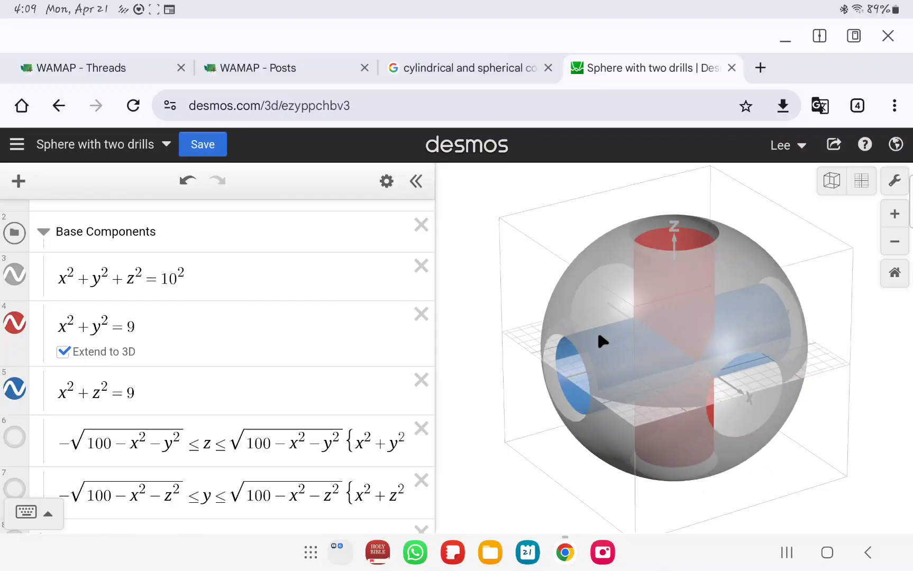
pyautogui.moveTo(785, 398); pyautogui.dragTo(623, 369)
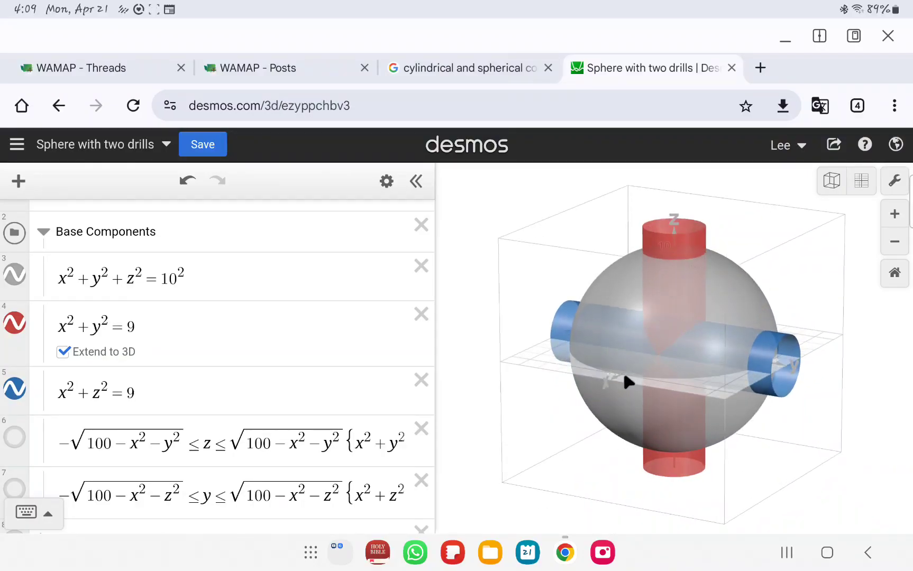
pyautogui.moveTo(438, 345); pyautogui.dragTo(314, 360)
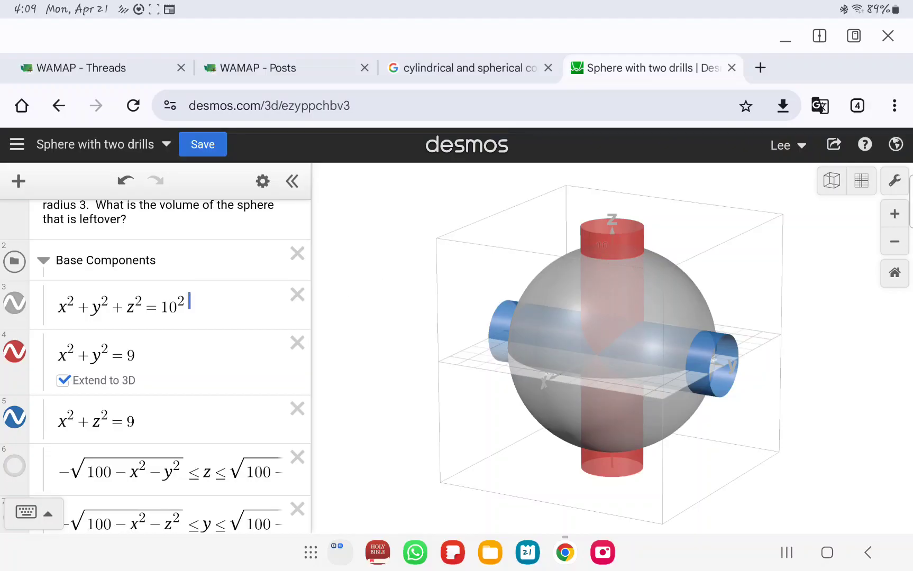
# Try 25 as the right-hand side of the x² + z² cylinder equation, compare it with the other hole, and restore 9.
pyautogui.doubleClick(131, 422)
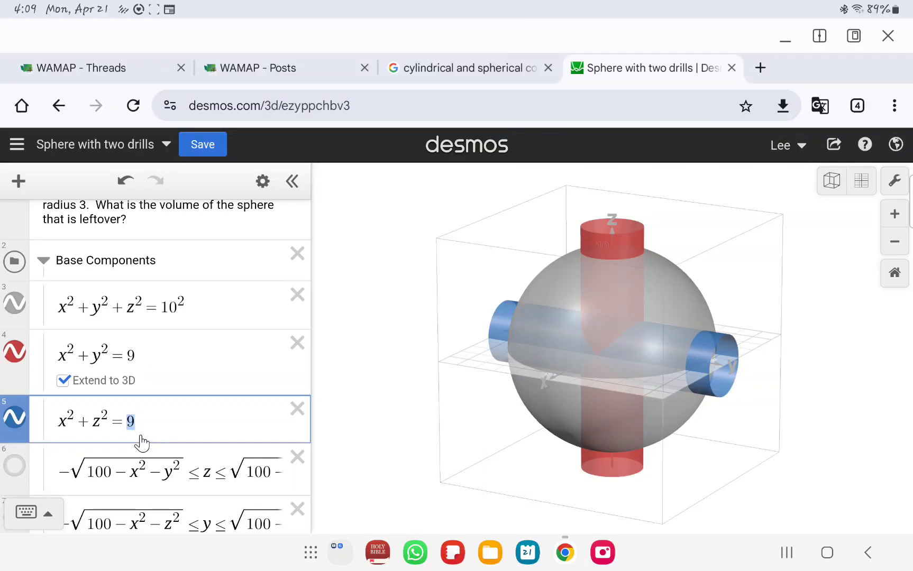
pyautogui.write('25')
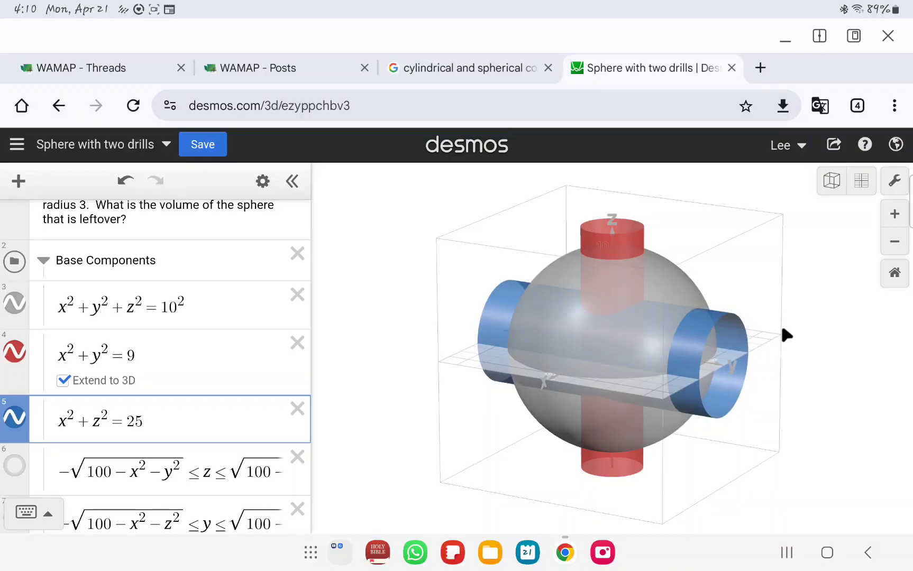
pyautogui.moveTo(803, 330); pyautogui.dragTo(623, 313)
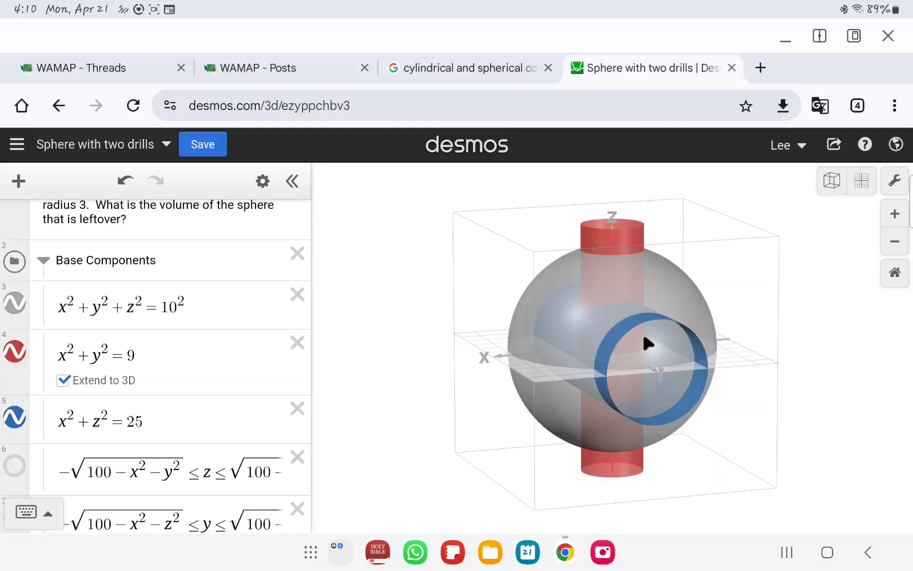
pyautogui.moveTo(662, 306); pyautogui.dragTo(639, 325)
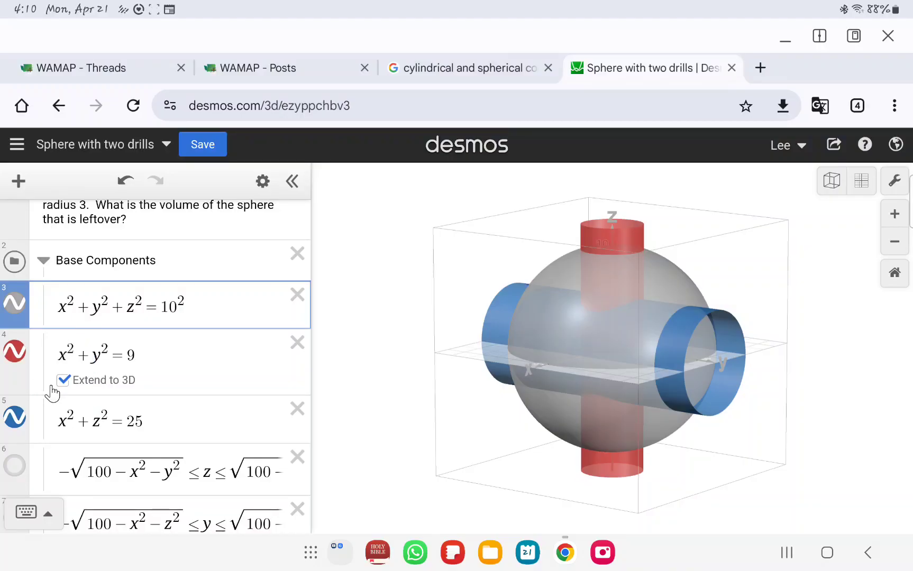
pyautogui.moveTo(127, 421); pyautogui.dragTo(143, 421)
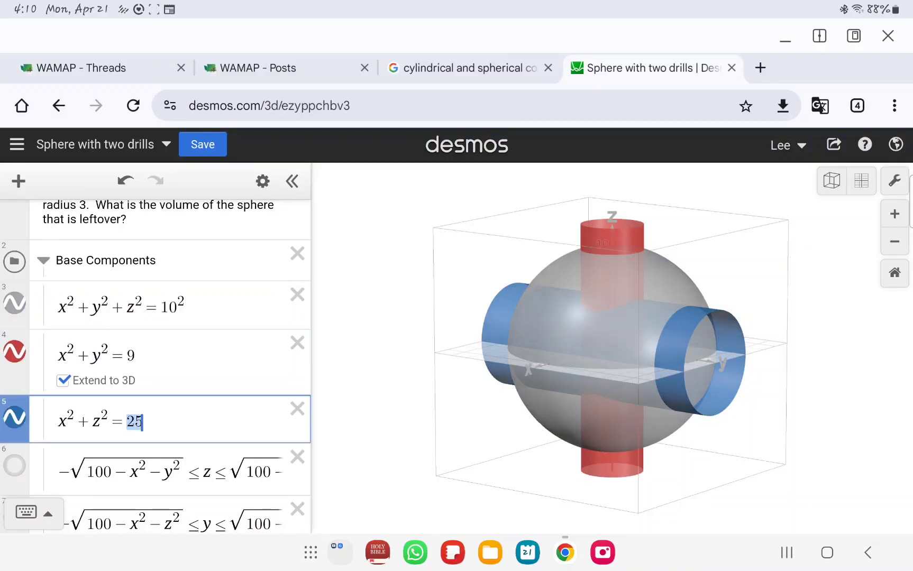
pyautogui.write('9')
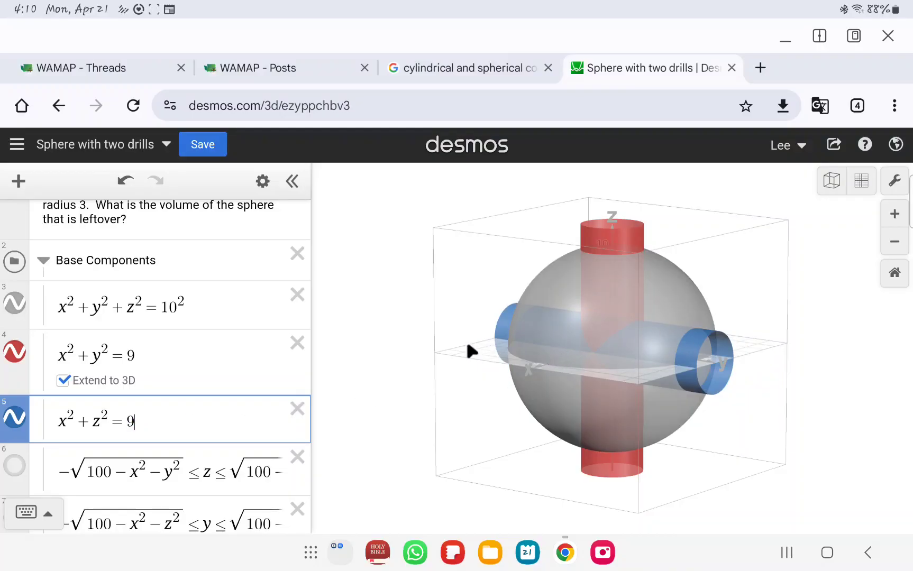
# Shift the vertical cylinder off-center along y by changing its equation to x² + (y − 1)² = 9.
pyautogui.click(101, 355)
pyautogui.click(93, 356)
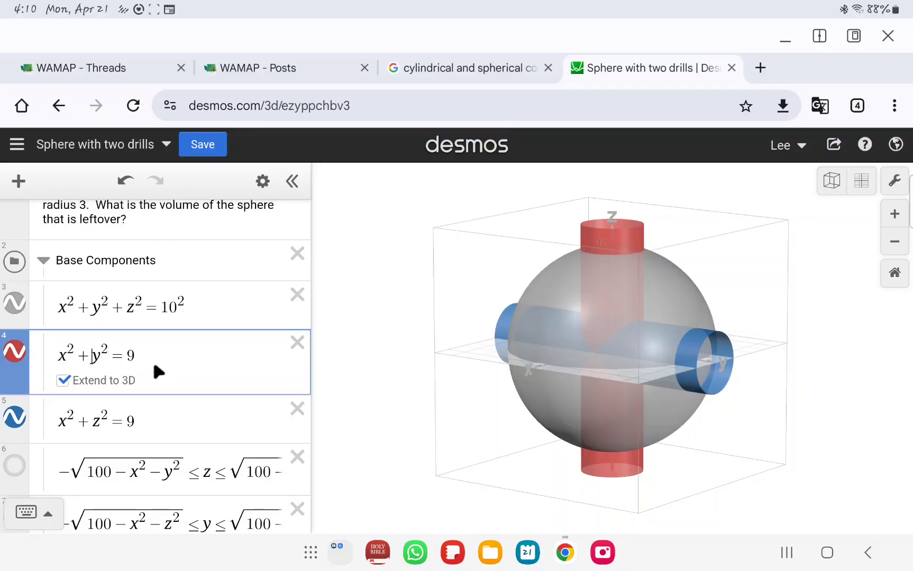
pyautogui.write('(')
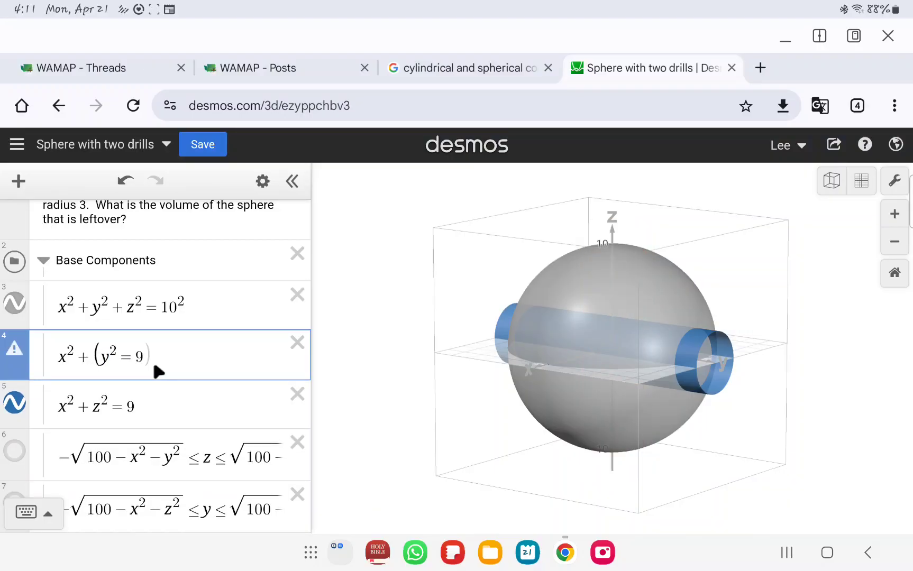
pyautogui.press('Right')
pyautogui.write('-1)')
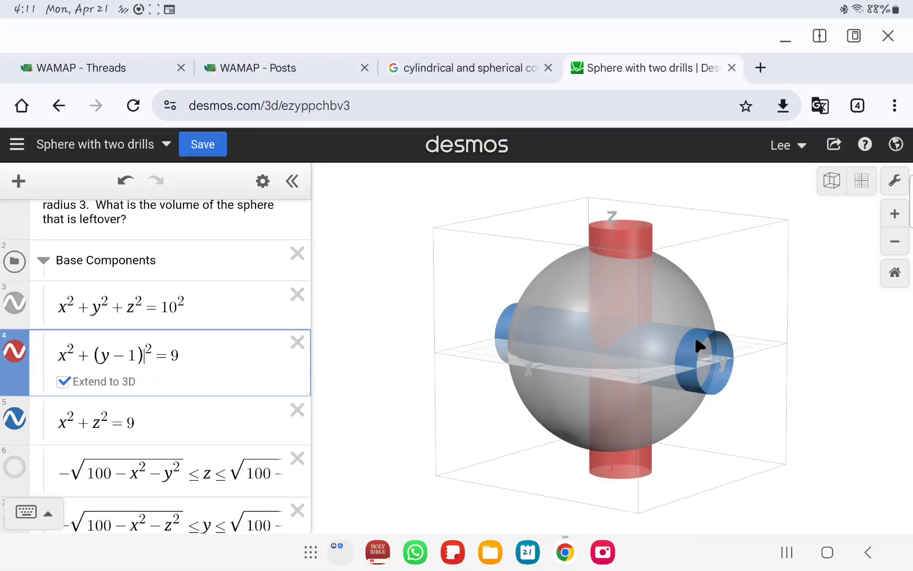
pyautogui.moveTo(672, 306); pyautogui.dragTo(753, 303)
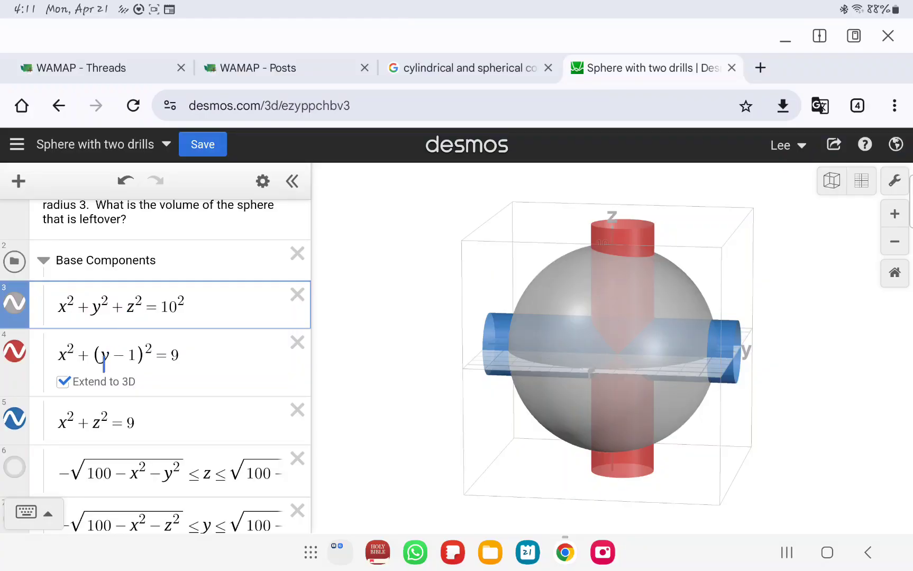
# Shrink the horizontal cylinder by changing its equation to x² + z² = 4.
pyautogui.moveTo(126, 423); pyautogui.dragTo(134, 423)
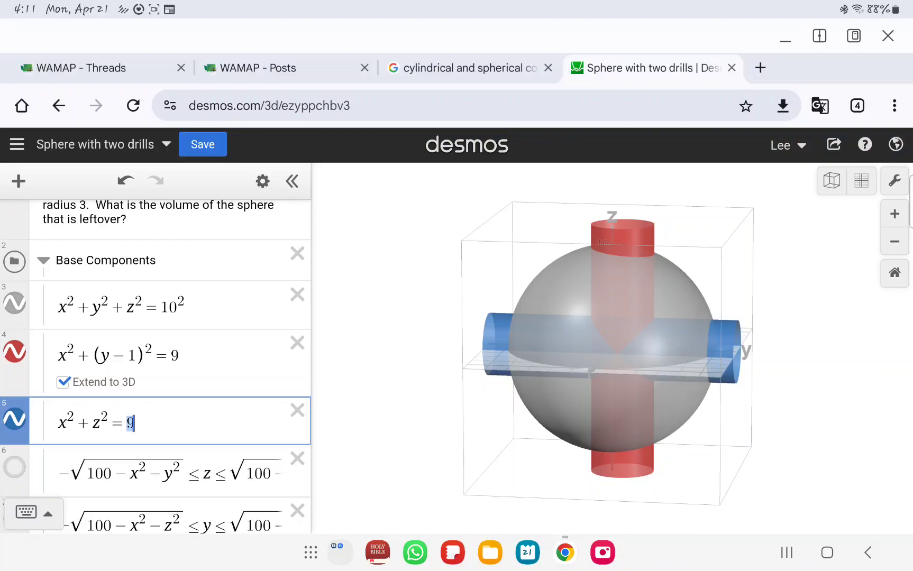
pyautogui.write('4')
pyautogui.click(91, 426)
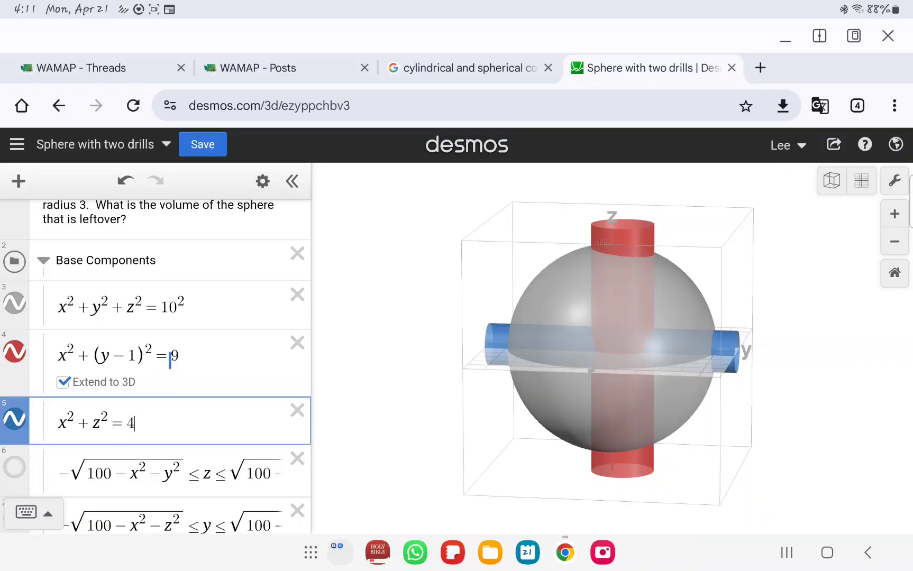
# Shrink the vertical cylinder by setting the right-hand side of its equation to 1.
pyautogui.click(172, 356)
pyautogui.doubleClick(175, 355)
pyautogui.write('1')
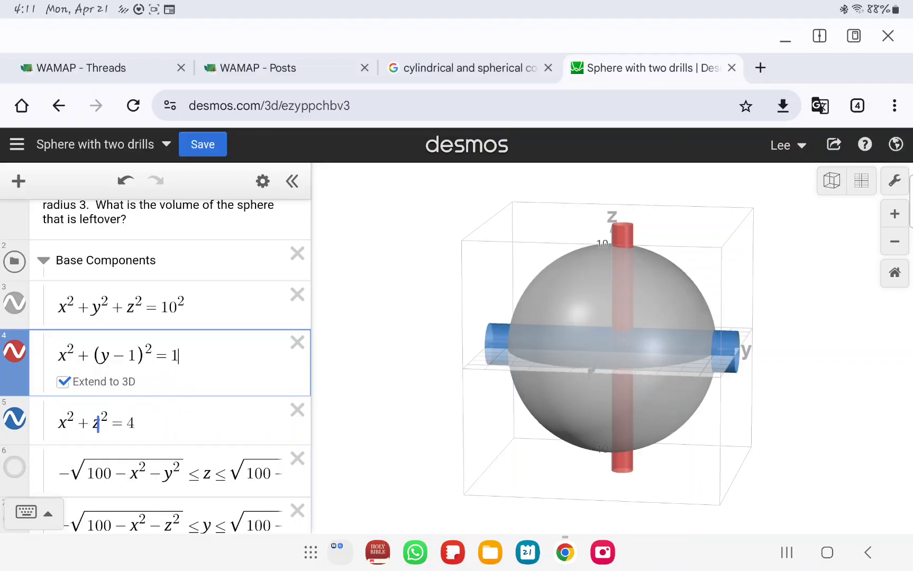
# Shift the horizontal cylinder along x with the equation (x − 5)² + z² = 4 and inspect whether it meets the vertical one.
pyautogui.click(62, 423)
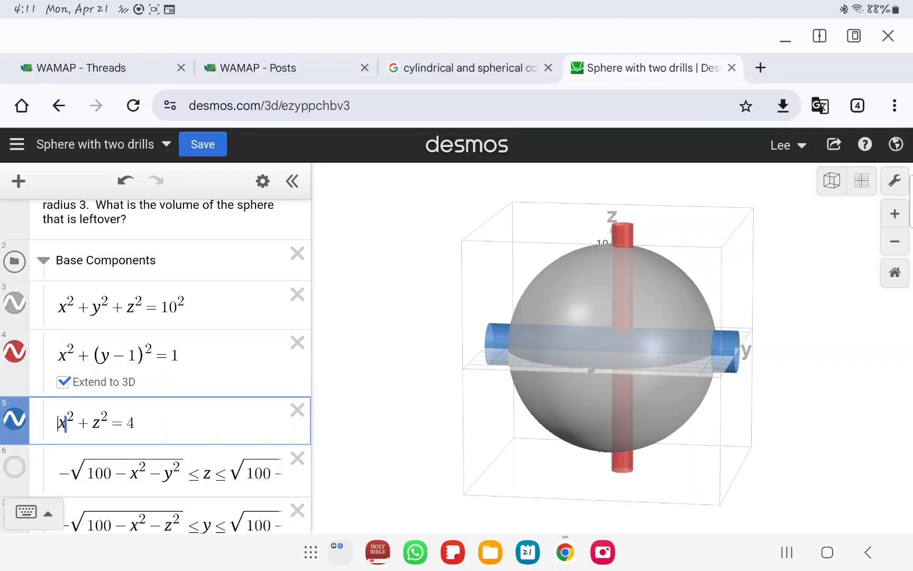
pyautogui.write('(')
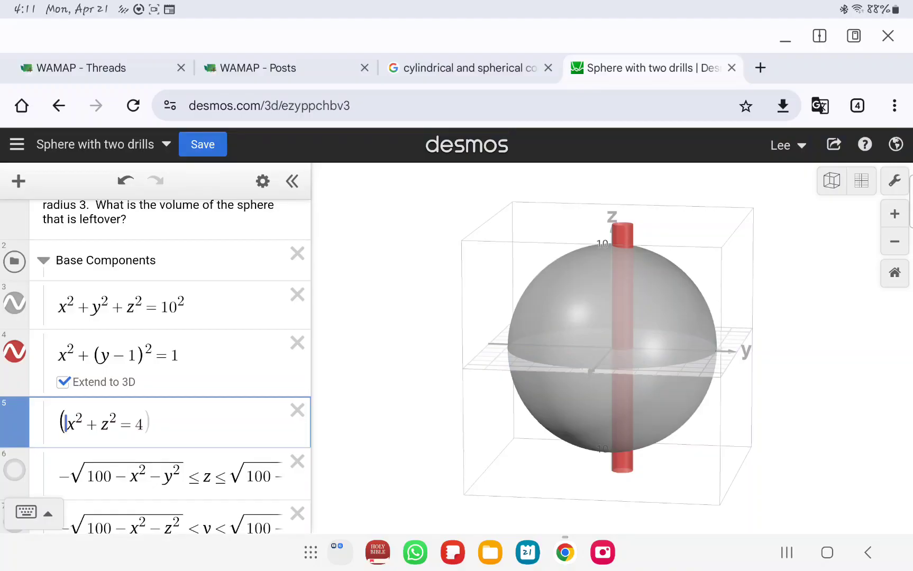
pyautogui.write('-5)')
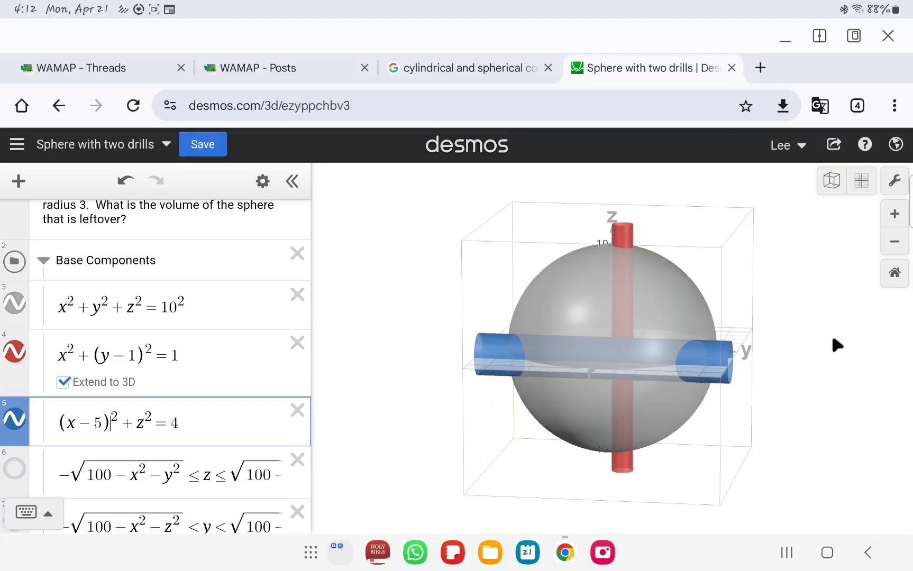
pyautogui.moveTo(764, 312); pyautogui.dragTo(489, 318)
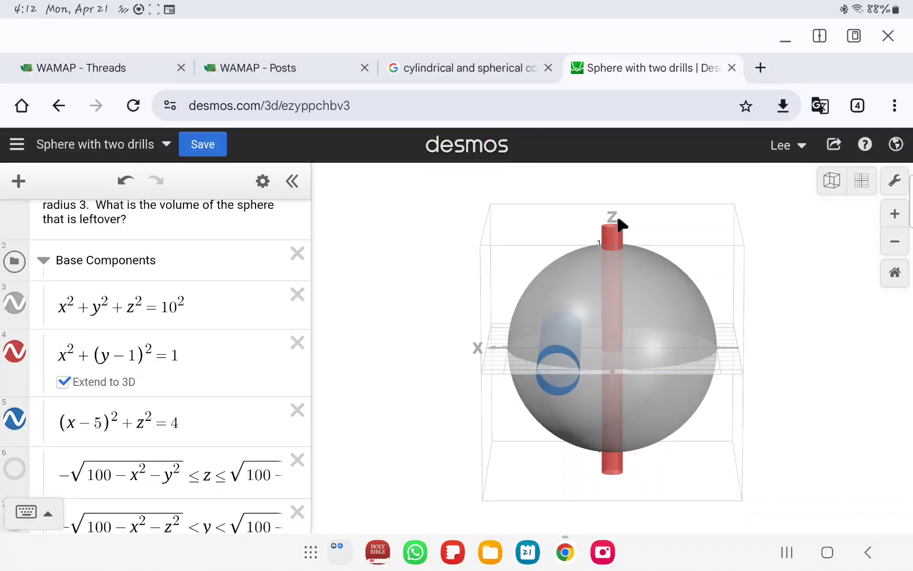
pyautogui.moveTo(557, 428); pyautogui.dragTo(571, 407)
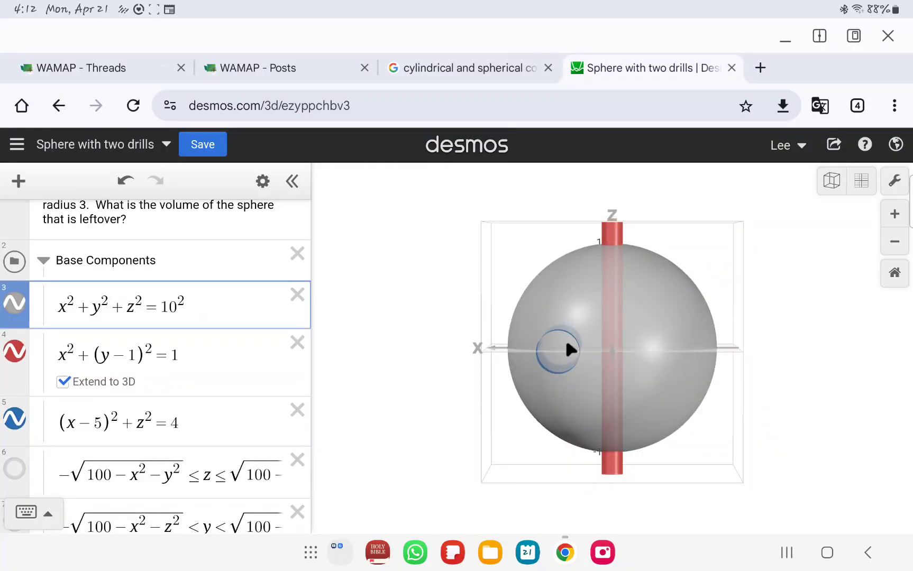
pyautogui.moveTo(481, 325)
pyautogui.mouseDown()
pyautogui.moveTo(576, 331)
pyautogui.moveTo(478, 350)
pyautogui.moveTo(485, 335)
pyautogui.mouseUp()
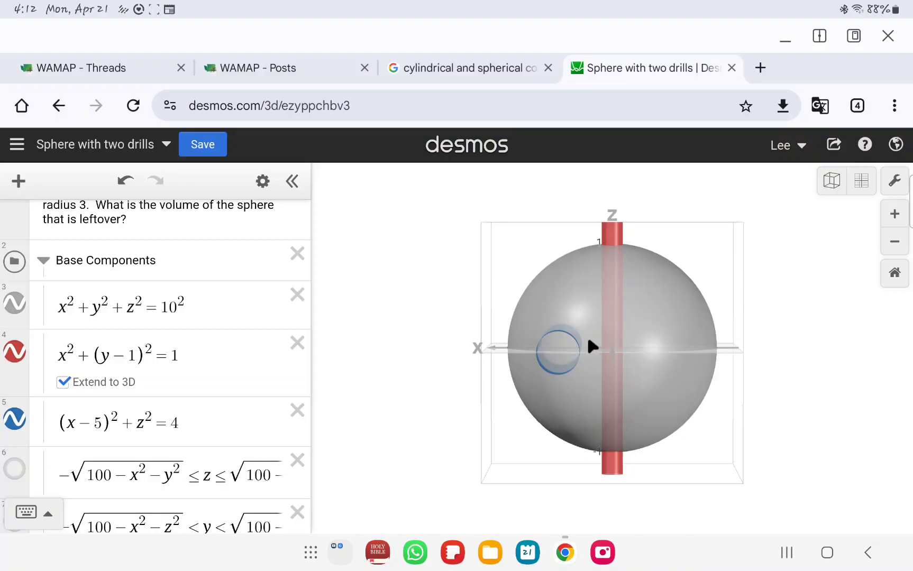
pyautogui.moveTo(561, 294); pyautogui.dragTo(694, 326)
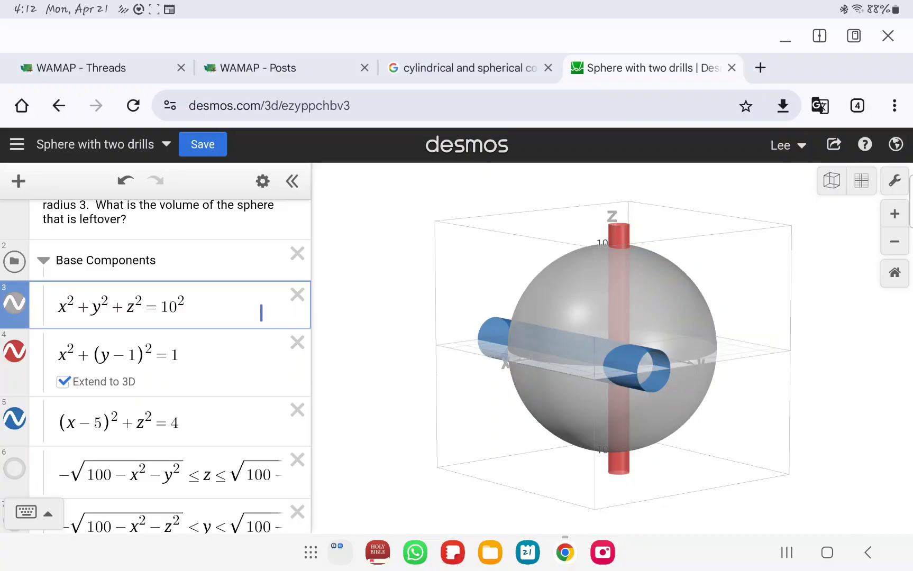
pyautogui.scroll(2, 243, 296)
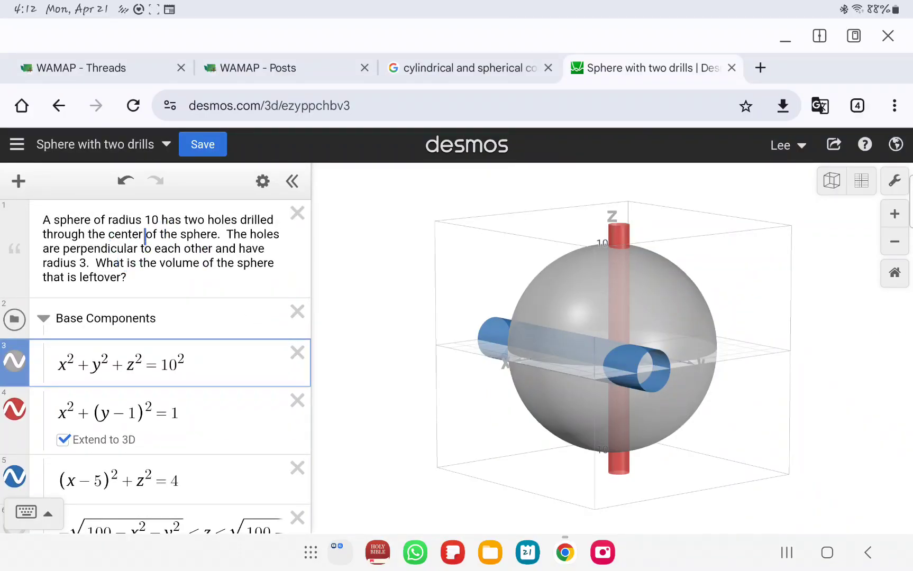